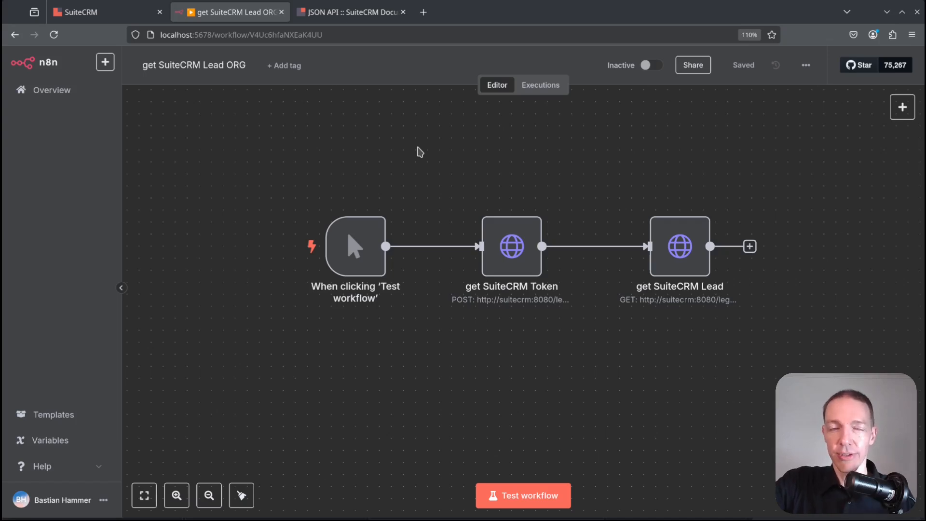
left_click_drag(282, 141, 833, 391)
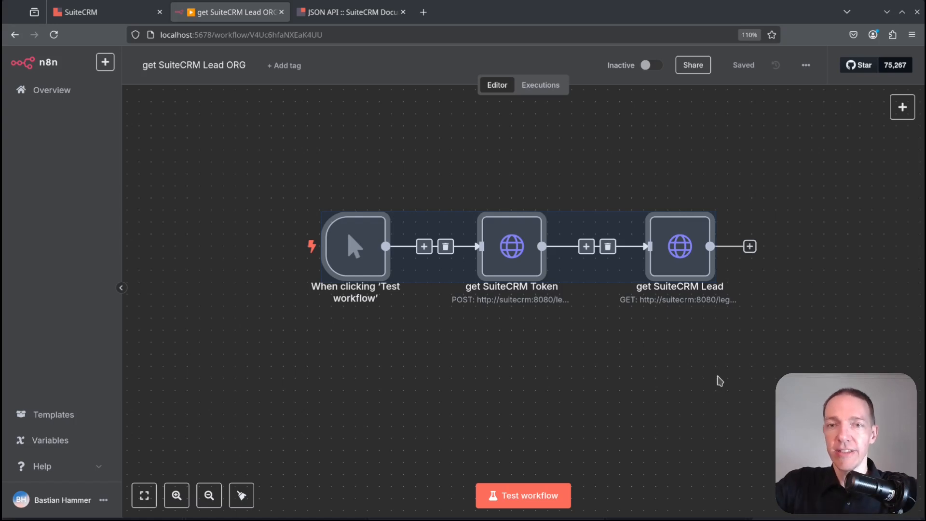
left_click(561, 155)
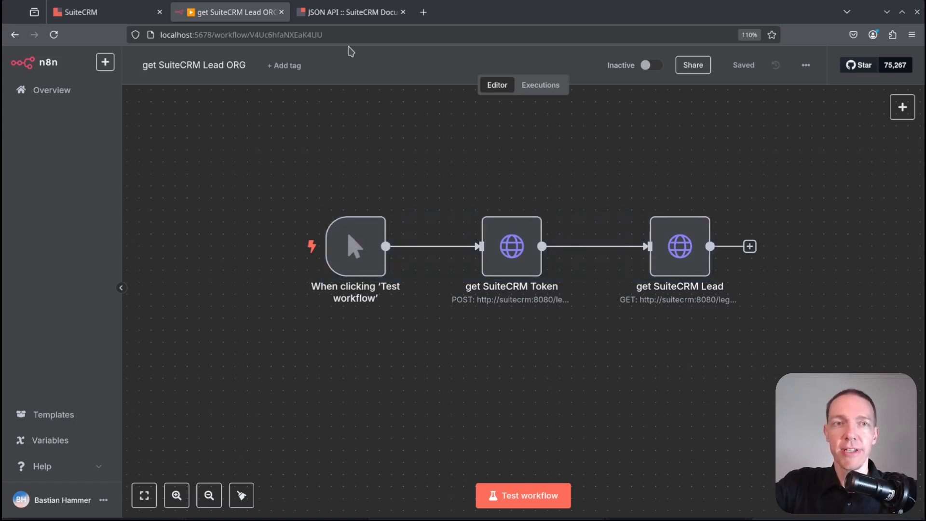
left_click(349, 19)
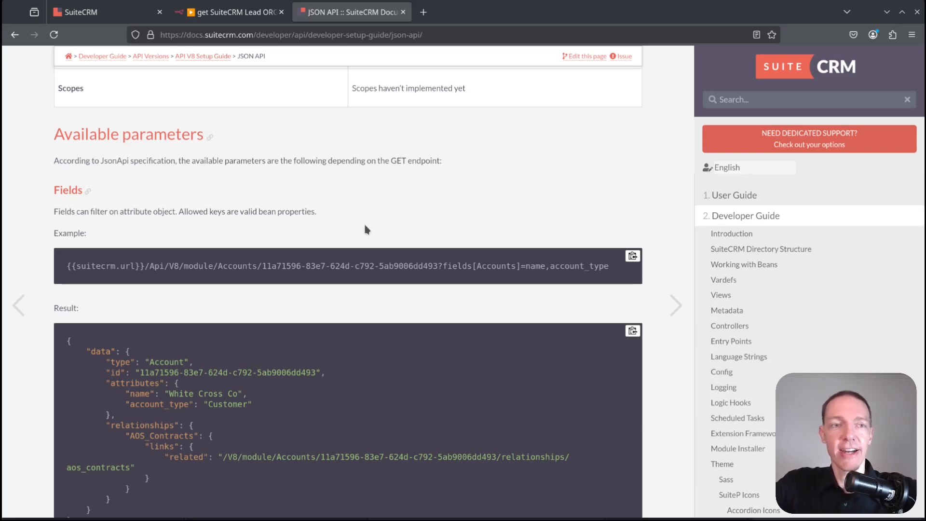
key("ctrl+shift+Tab")
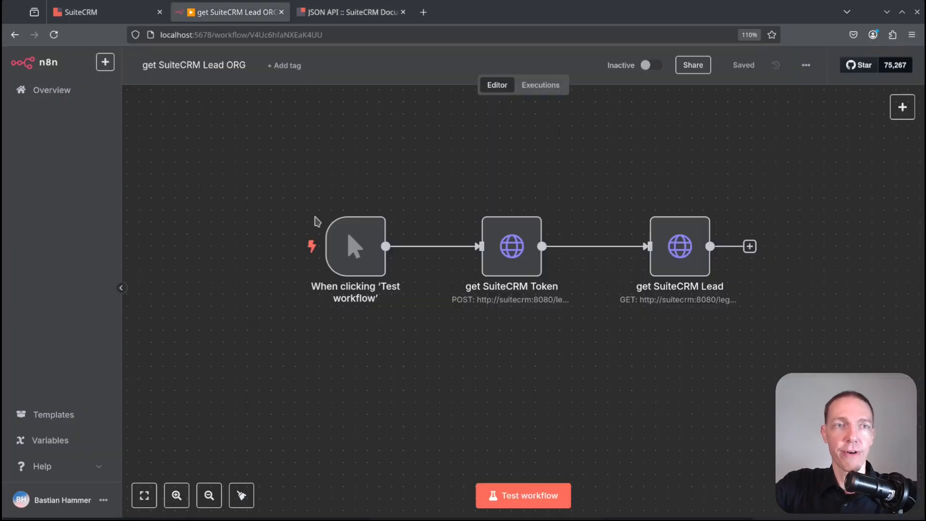
Step: Switch to SuiteCRM, open the Test account record and examine its related contacts
key("ctrl+shift+Tab")
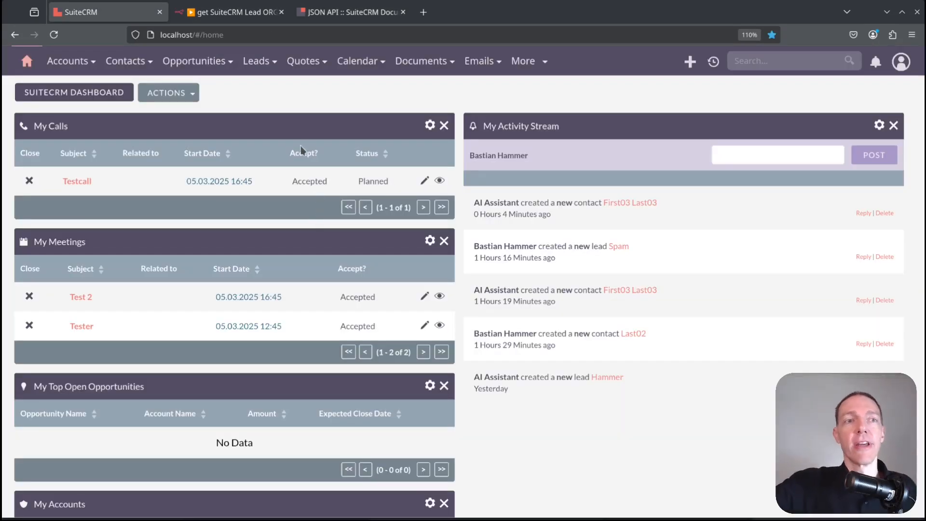
mouse_move(108, 72)
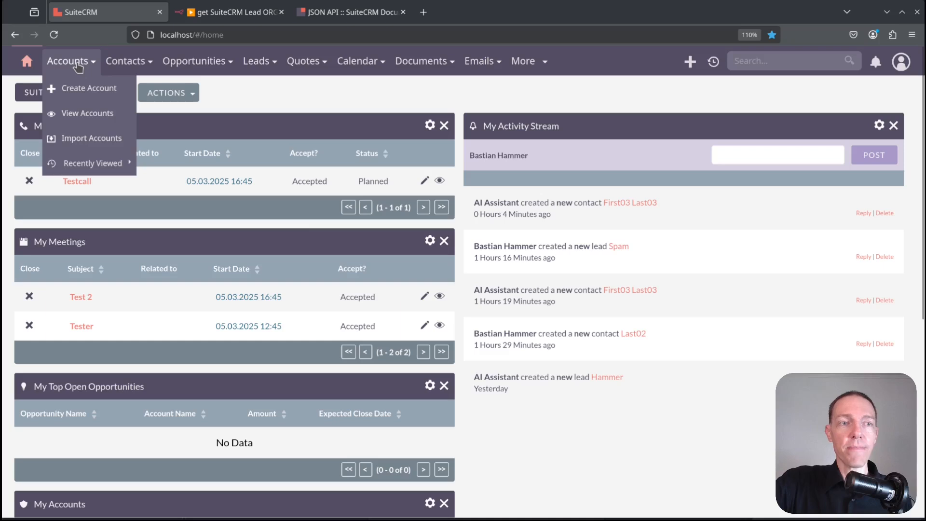
left_click(72, 62)
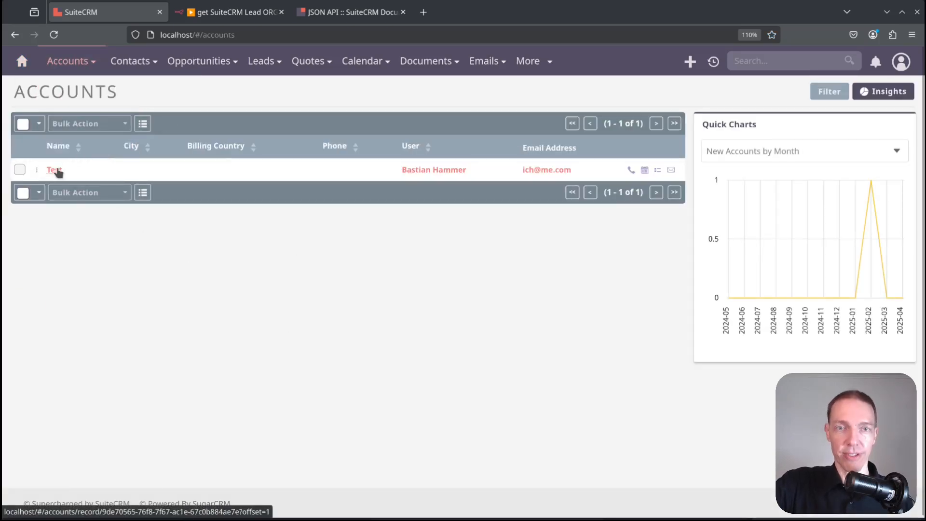
left_click(54, 171)
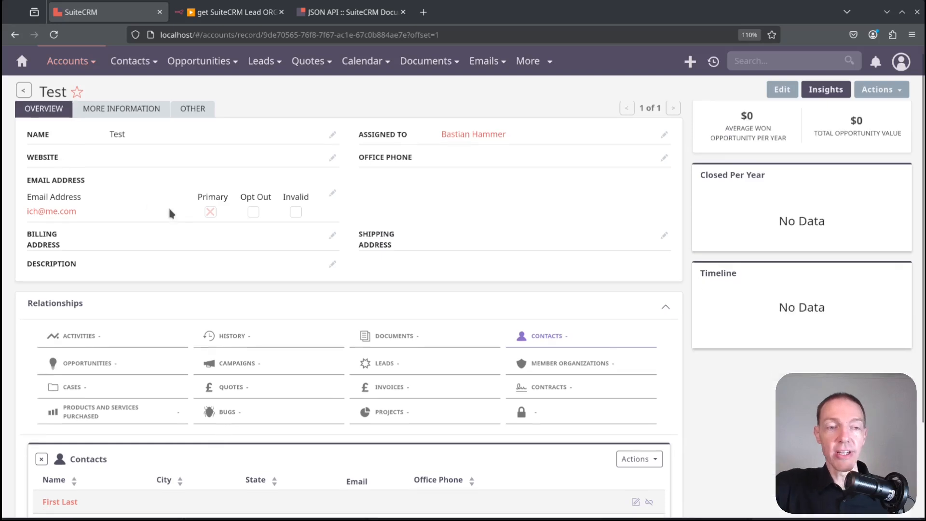
scroll(180, 242, "down", 2)
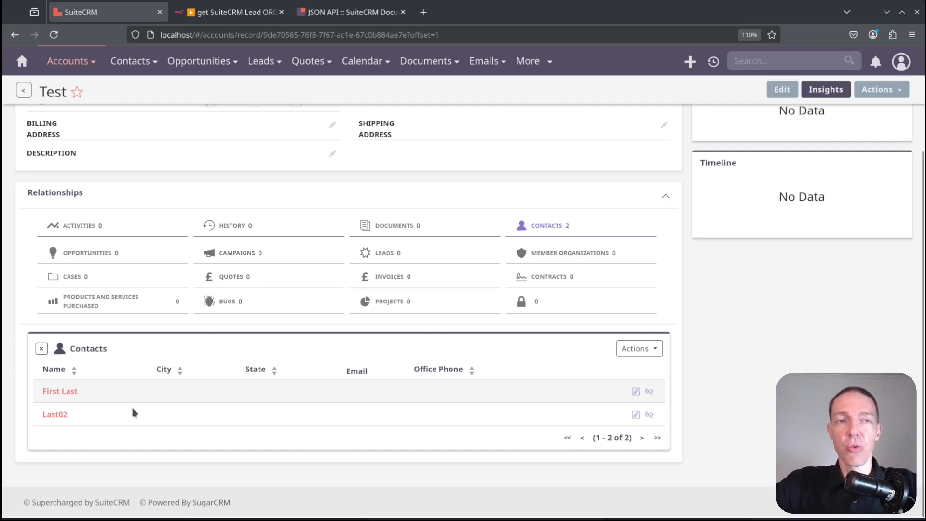
key("ctrl+Tab")
key("ctrl+shift+Tab")
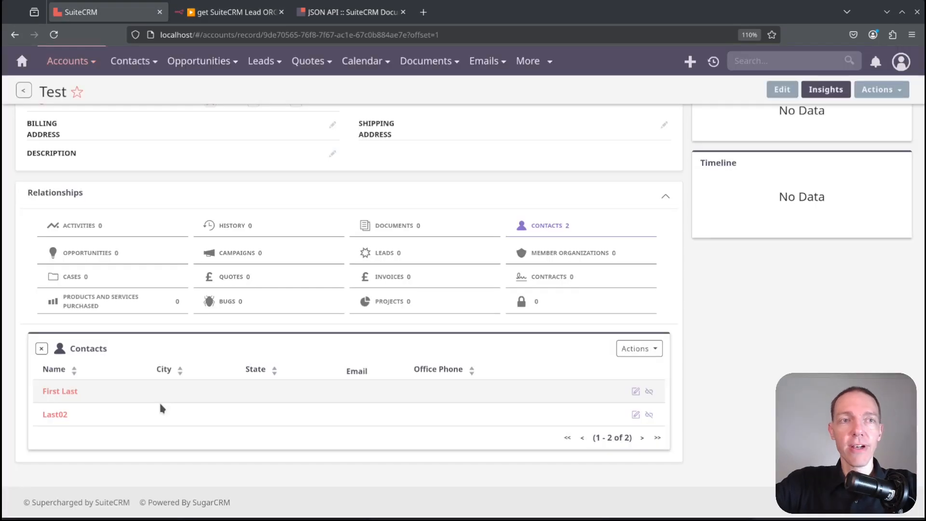
Step: Switch to n8n and duplicate the "get SuiteCRM Lead ORG" workflow as "creat SuiteCRM Contact related to an Account"
key("ctrl+Tab")
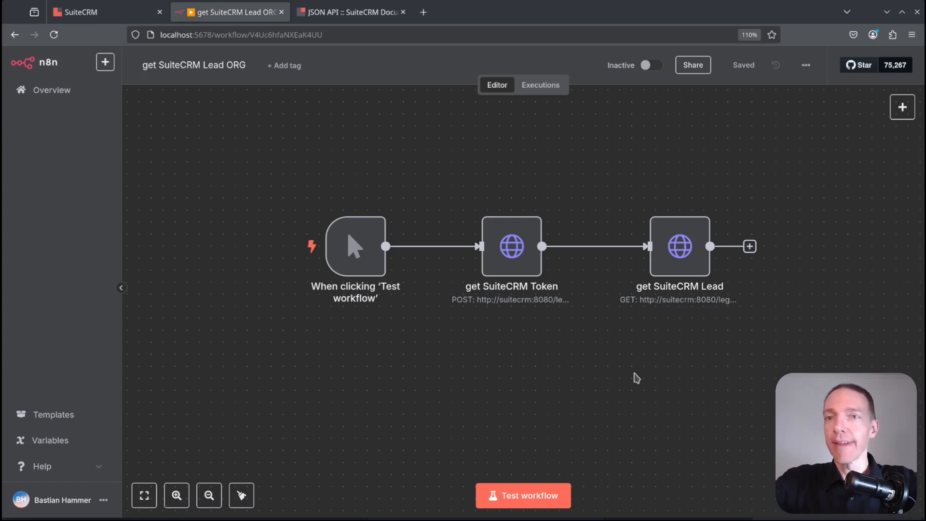
left_click(805, 67)
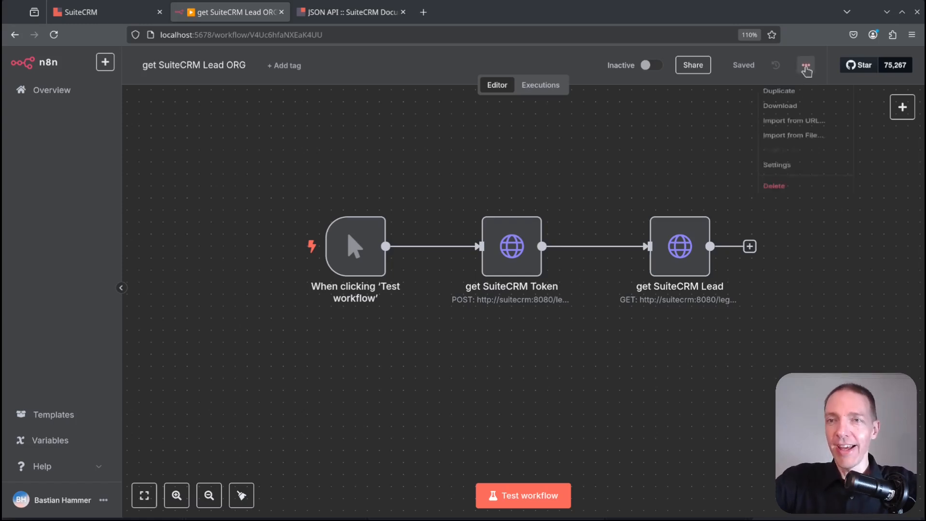
left_click(799, 94)
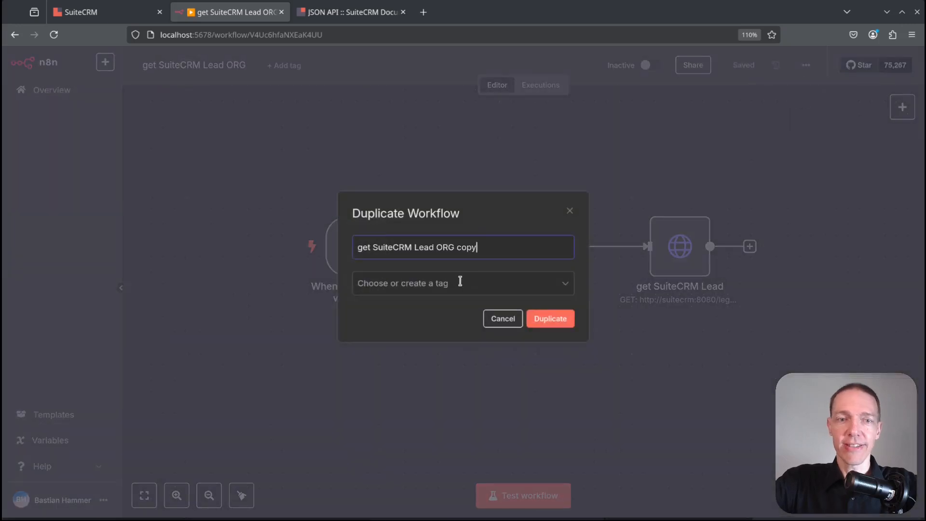
key("ctrl+shift+Right")
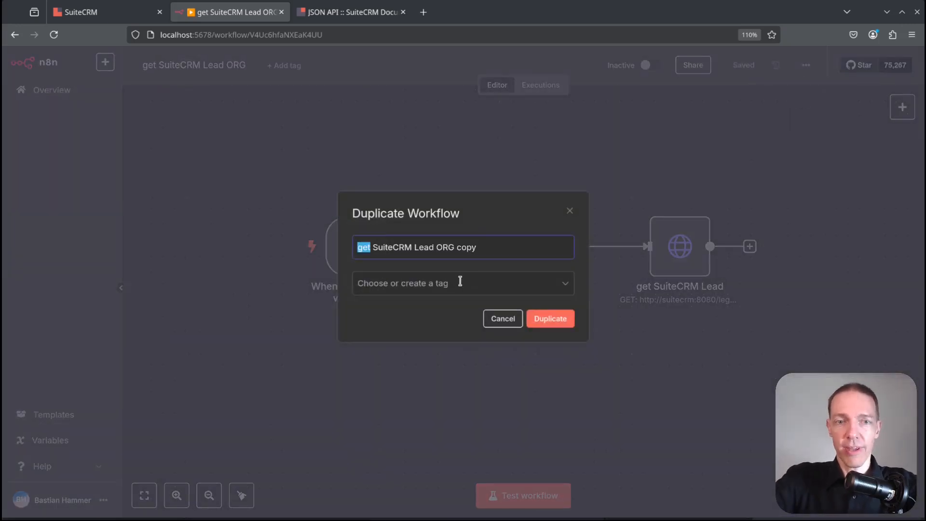
type("creat")
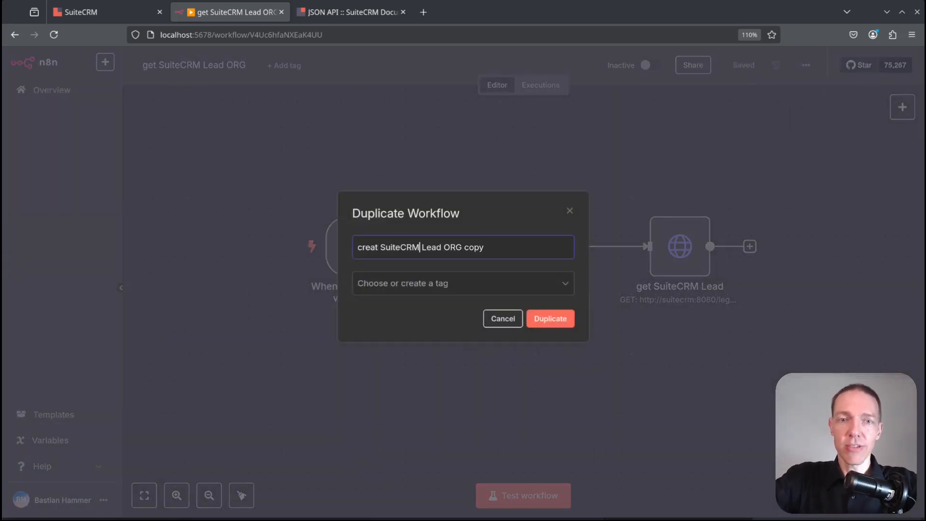
key("ctrl+Right")
key("ctrl+Left")
key("shift+End")
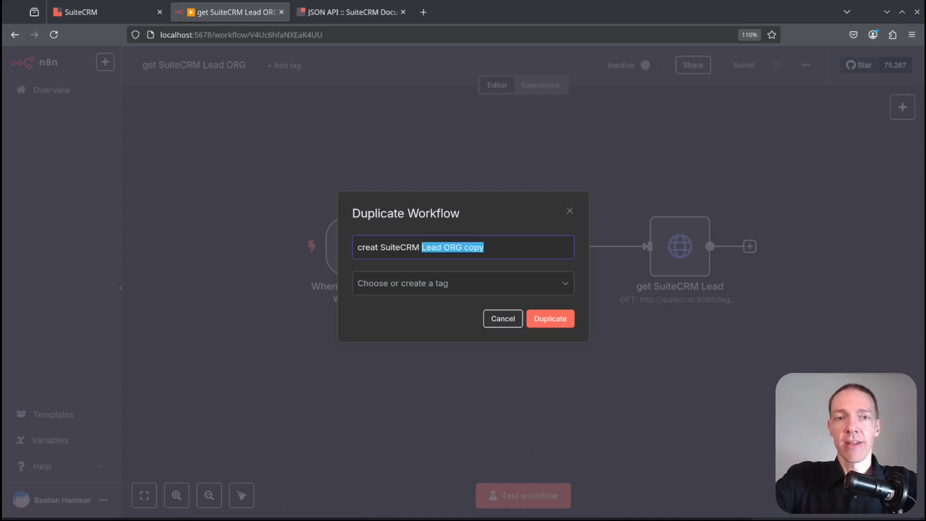
type("Contact r")
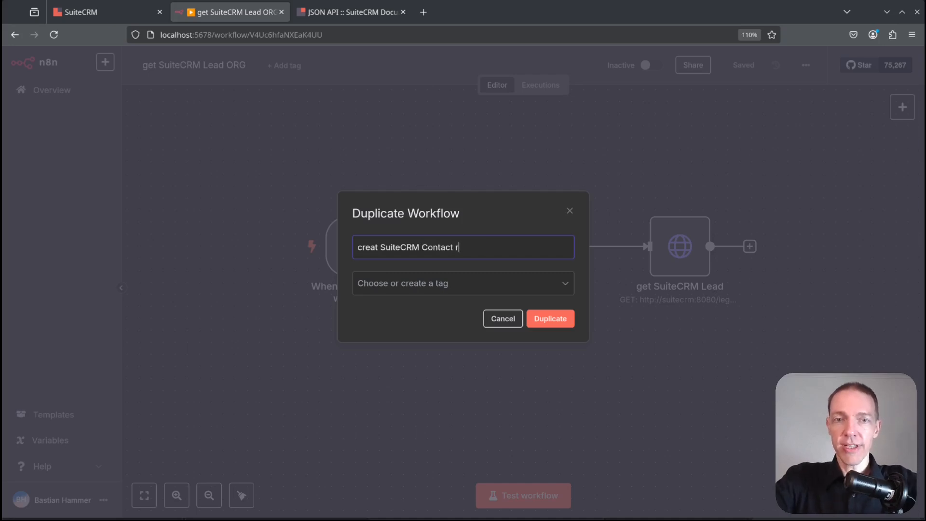
type("elated to an Account")
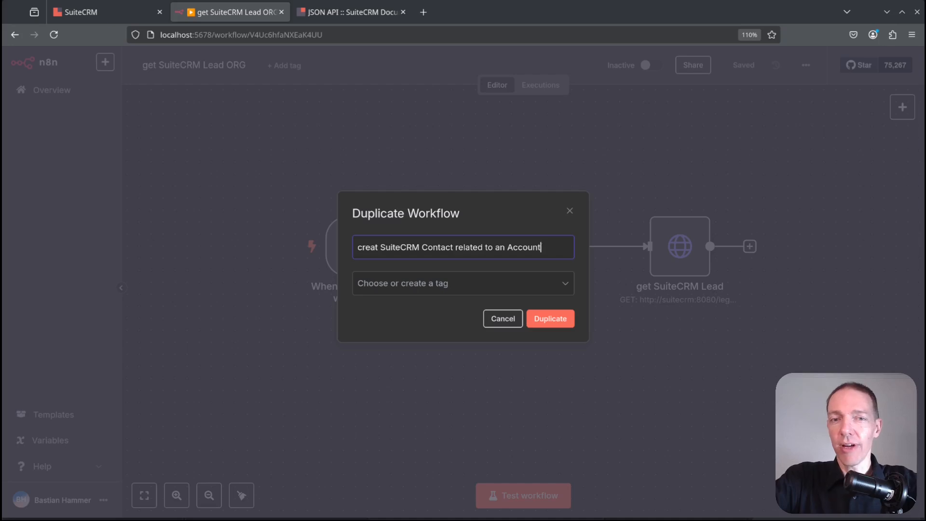
key("Return")
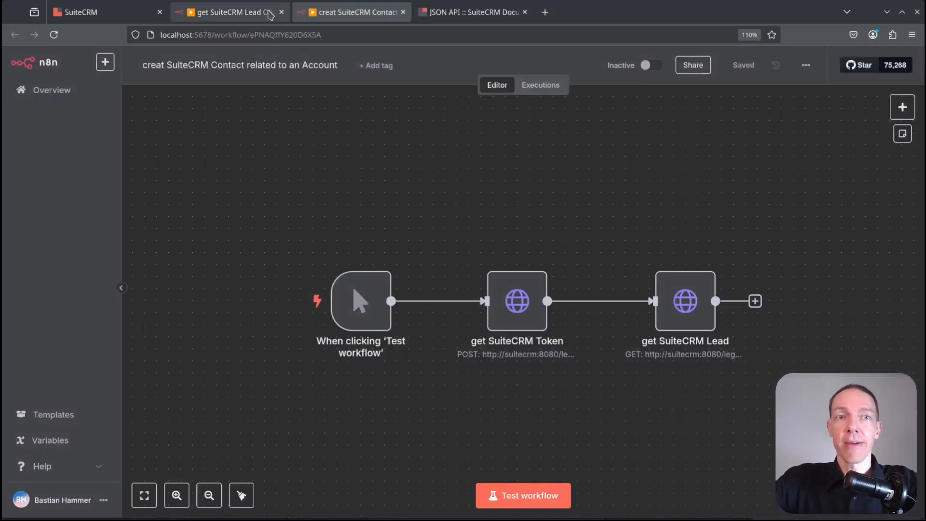
Step: Close the original workflow's browser tab and run the get SuiteCRM Token node in the duplicated workflow
left_click(282, 12)
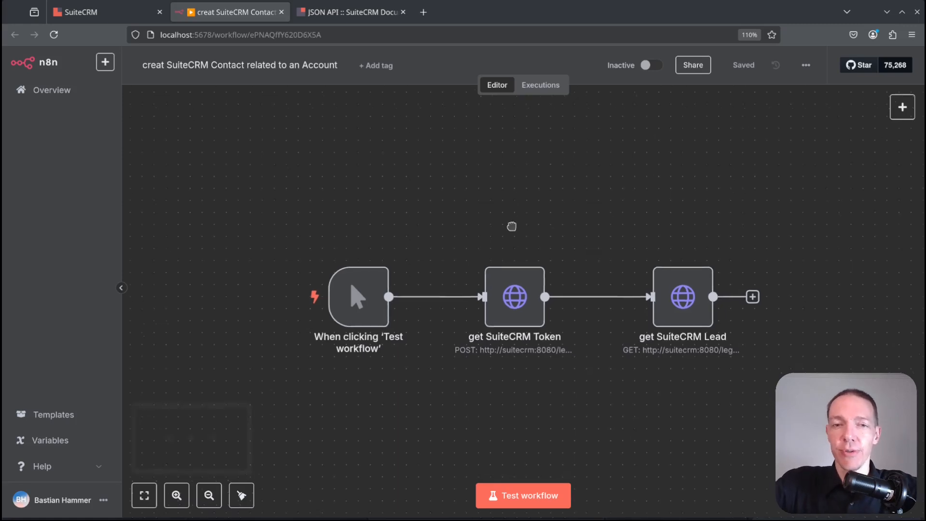
left_click_drag(527, 245, 459, 184)
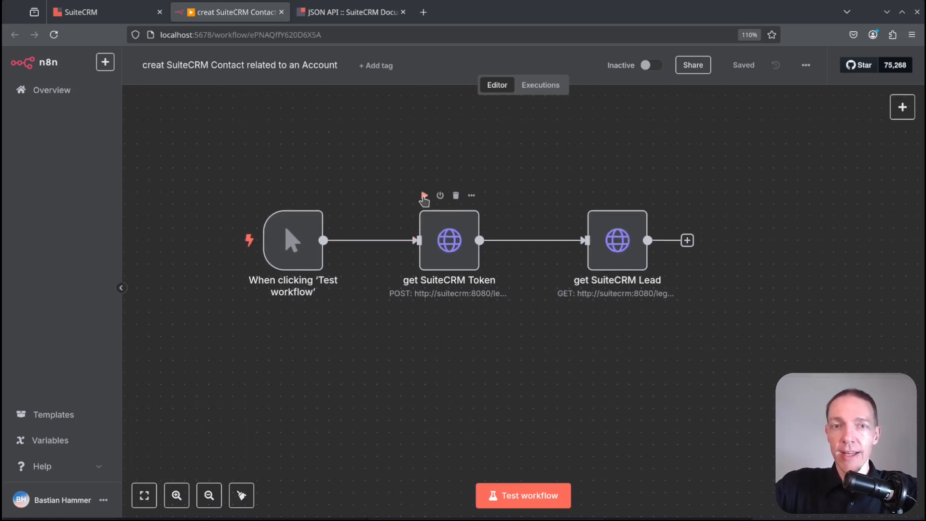
left_click(424, 196)
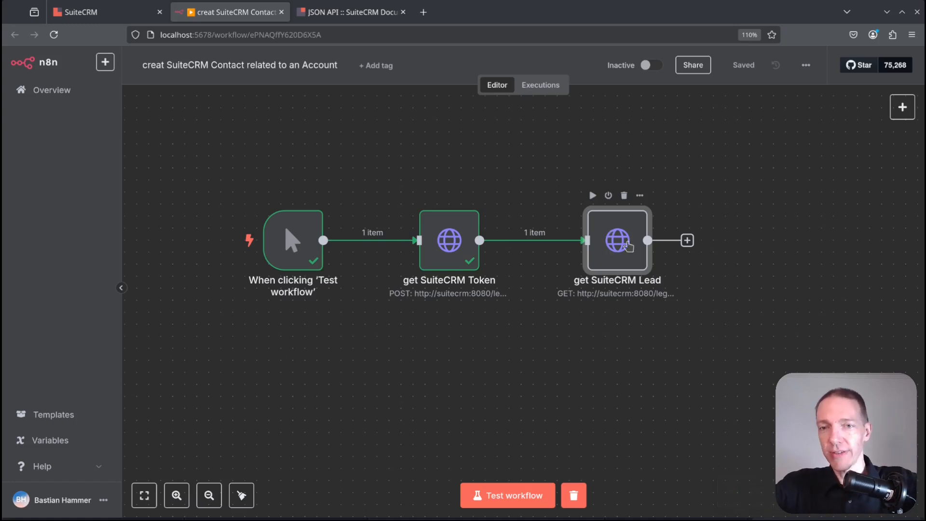
Step: Switch to SuiteCRM, open the Test account's second contact in a new browser tab and copy its record ID from the page address
left_click(102, 13)
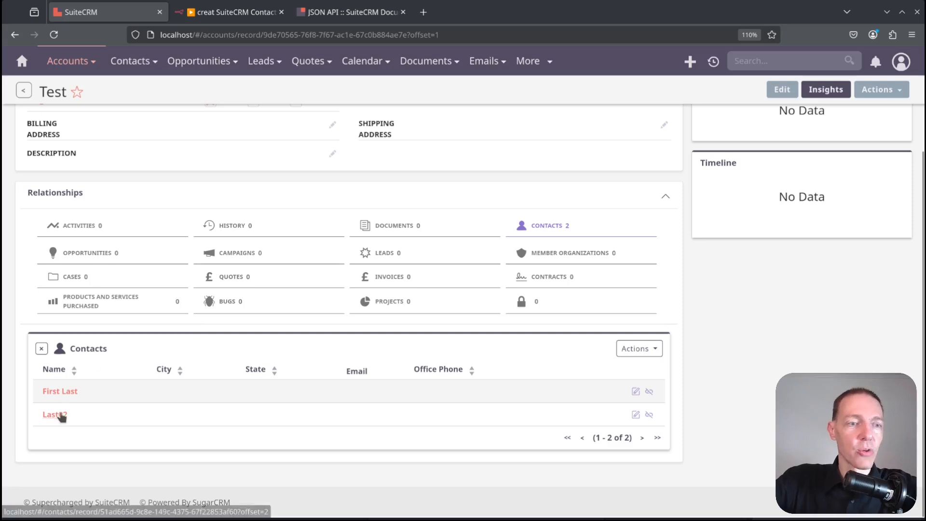
middle_click(62, 417)
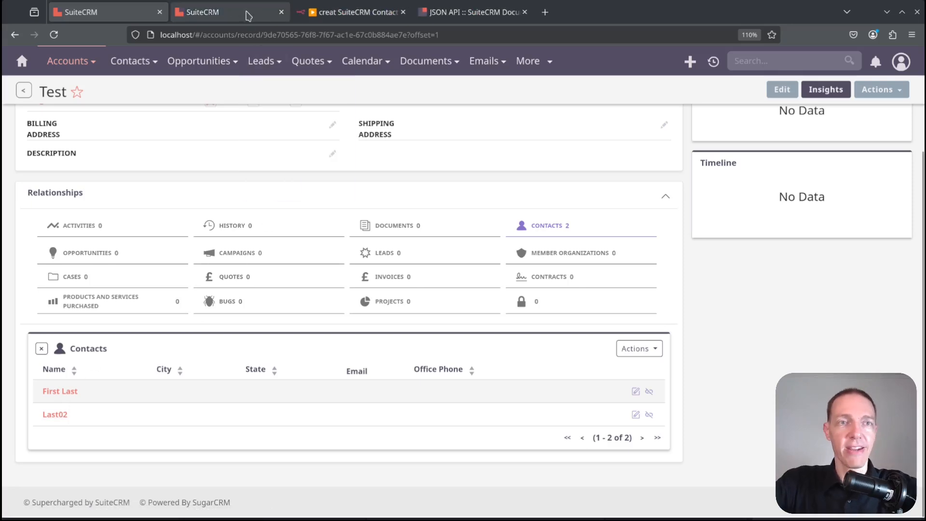
left_click(248, 13)
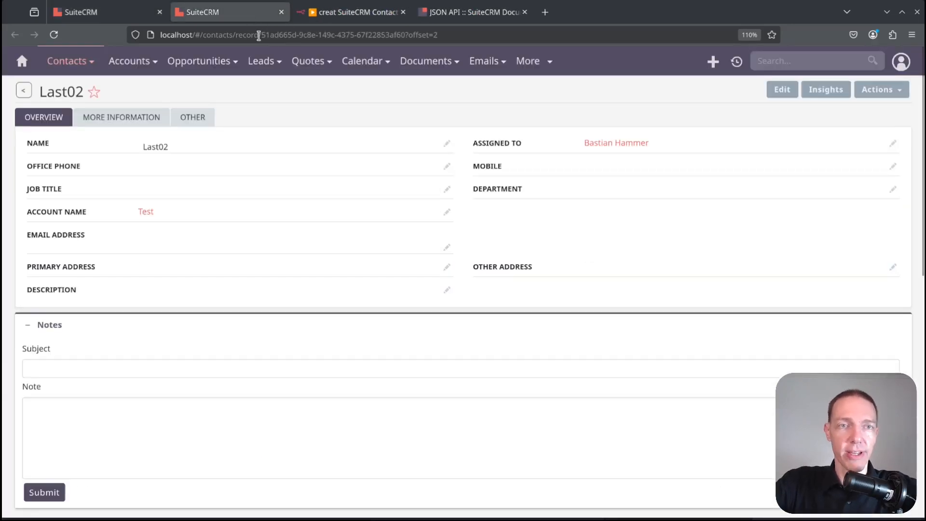
left_click_drag(262, 35, 406, 36)
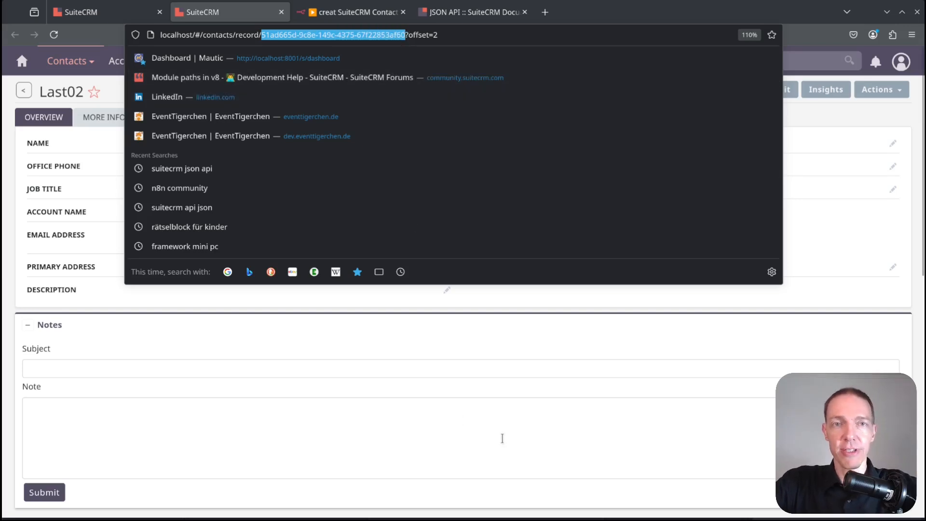
left_click(527, 314)
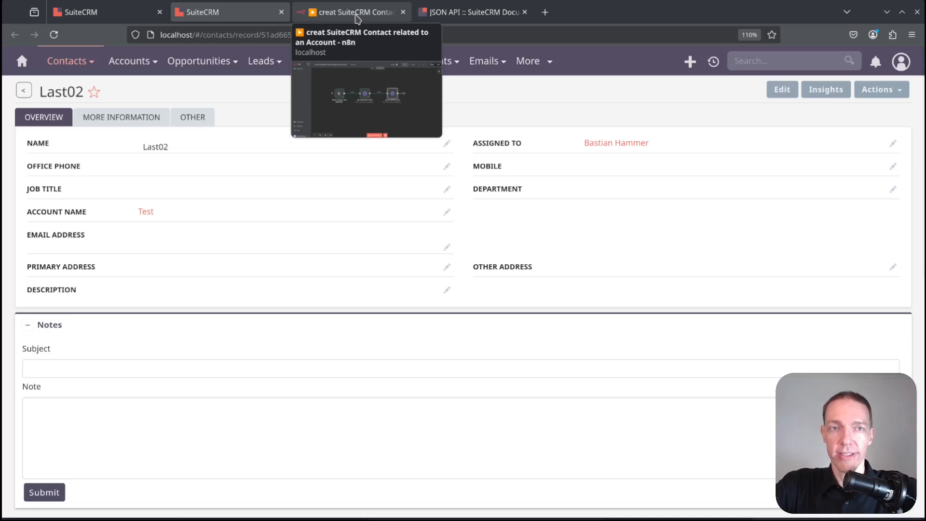
Step: Switch to n8n and rename the get SuiteCRM Lead node to "get SuiteCRM Contact"
left_click(355, 14)
double_click(635, 230)
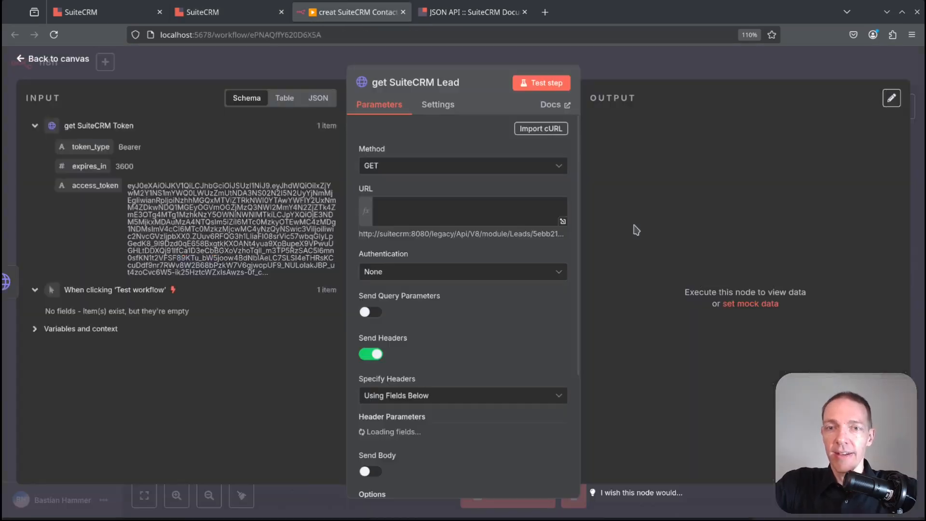
left_click(419, 87)
double_click(535, 78)
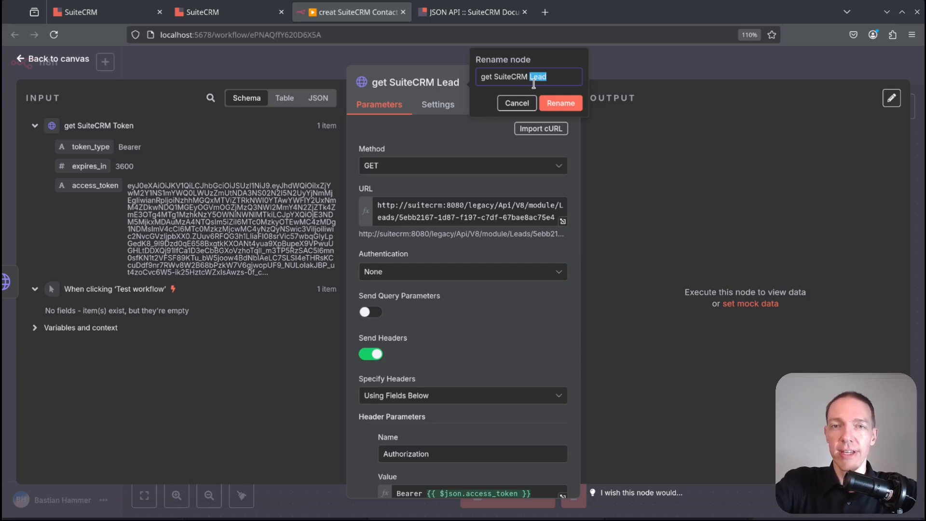
type("Contan")
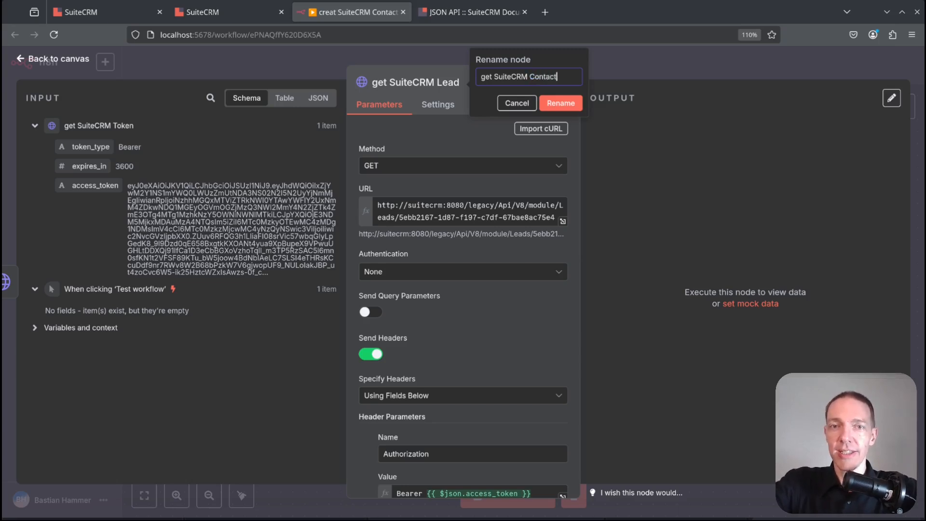
type("t")
key("Return")
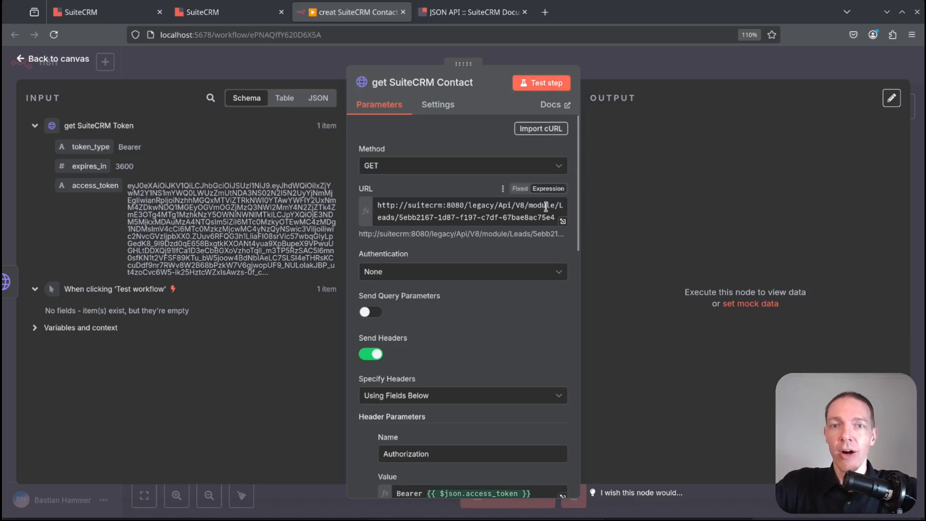
Step: Set the module in the get SuiteCRM Contact node's URL expression to Contacts
left_click(563, 221)
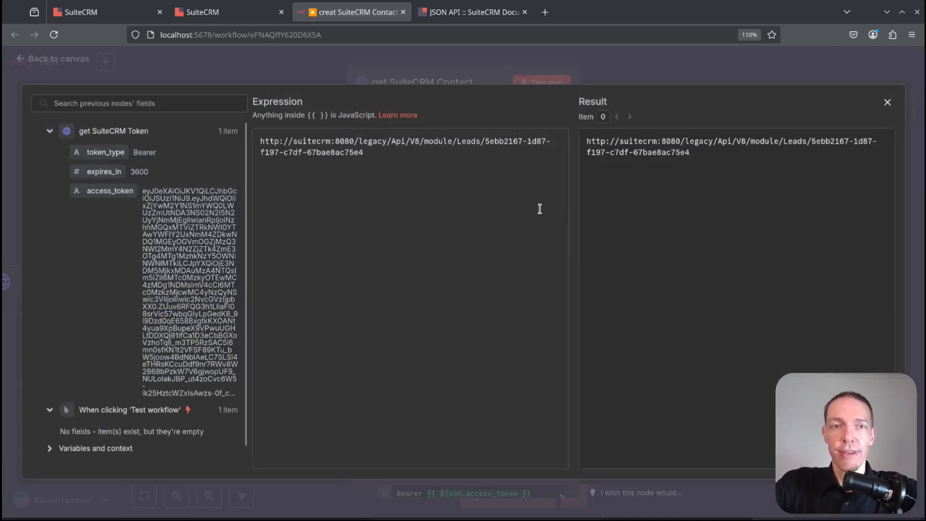
double_click(467, 140)
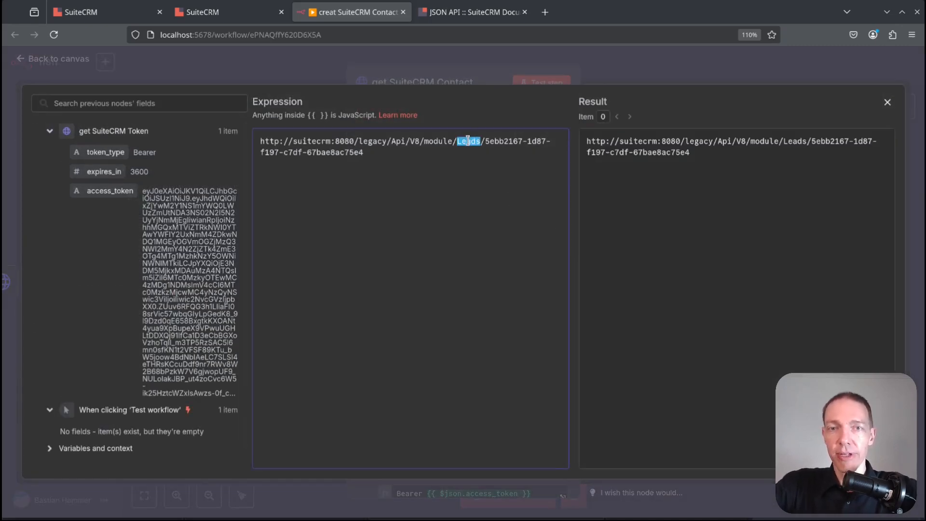
type("Contacts")
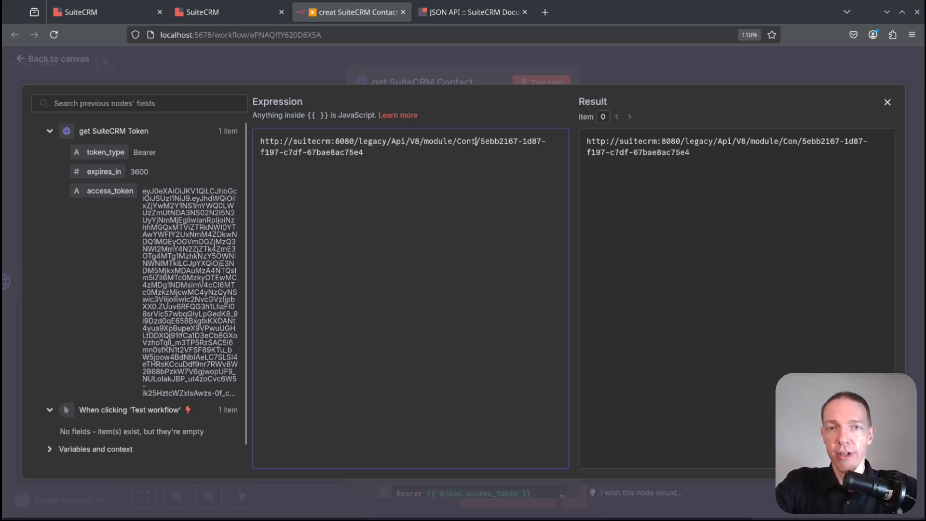
Step: Replace the record ID at the end of the URL expression with the copied contact ID and close the expression editor
key("Right")
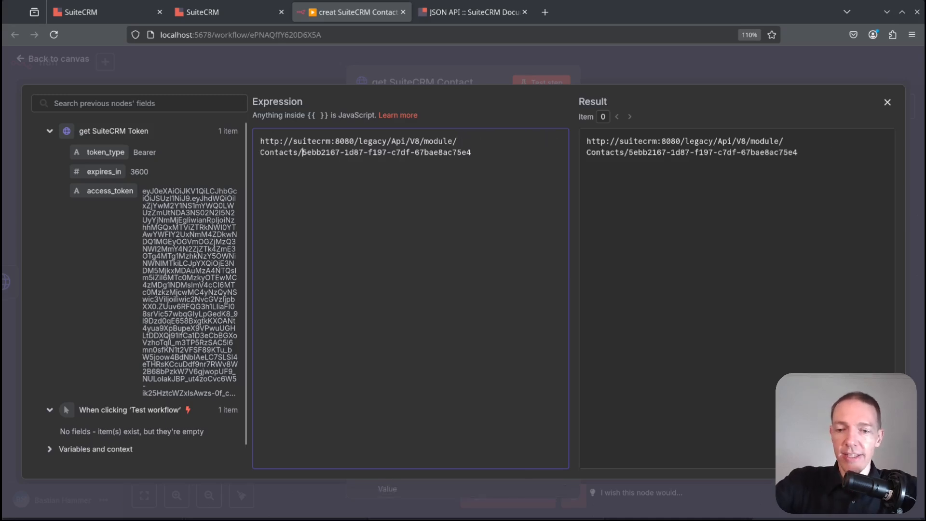
type("51ad665d-9c8e-149c-4375-67f22853af60")
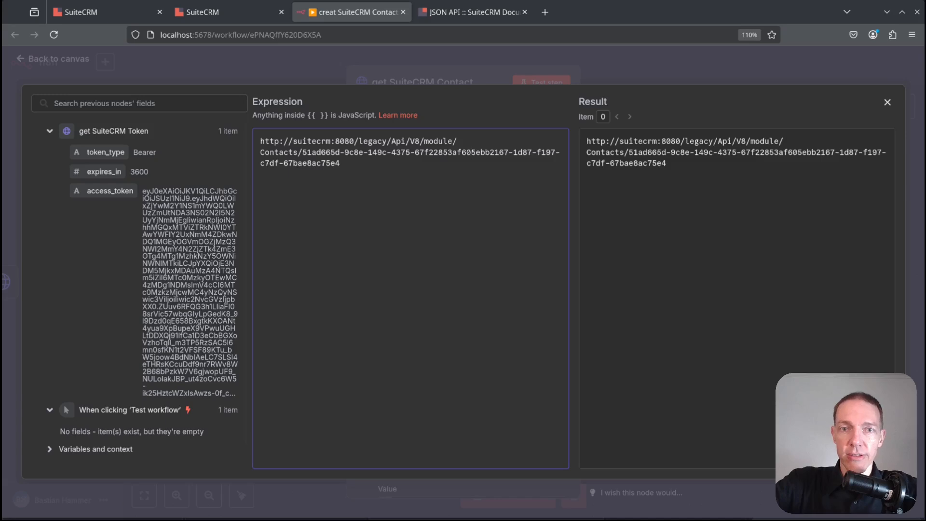
key("ctrl+Left")
key("ctrl+Left")
key("ctrl+Left")
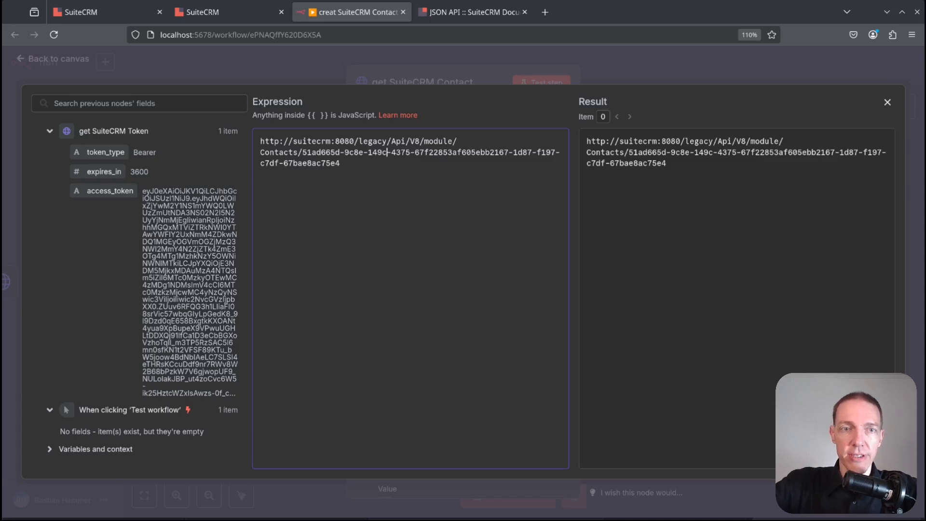
key("ctrl+Left")
key("ctrl+Left")
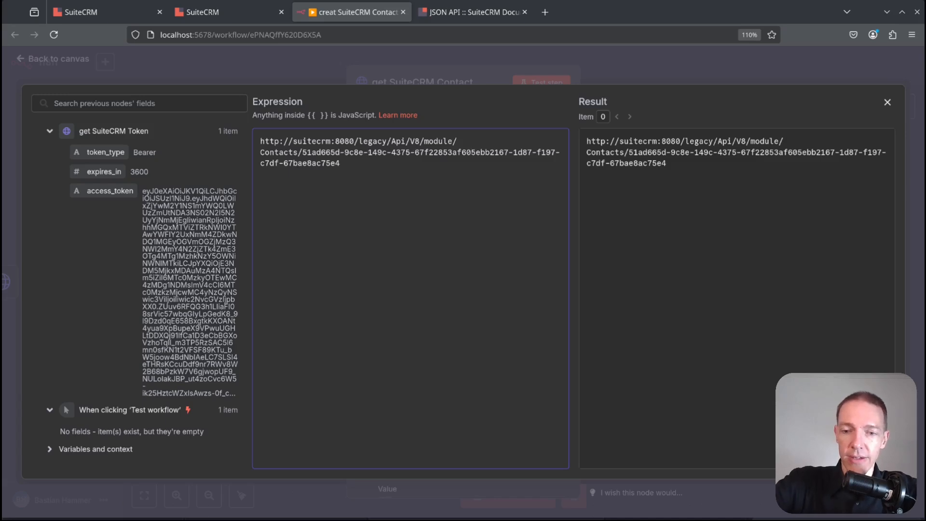
key("ctrl+shift+End")
type("51ad665d-9c8e-149c-4375-67f22853af60")
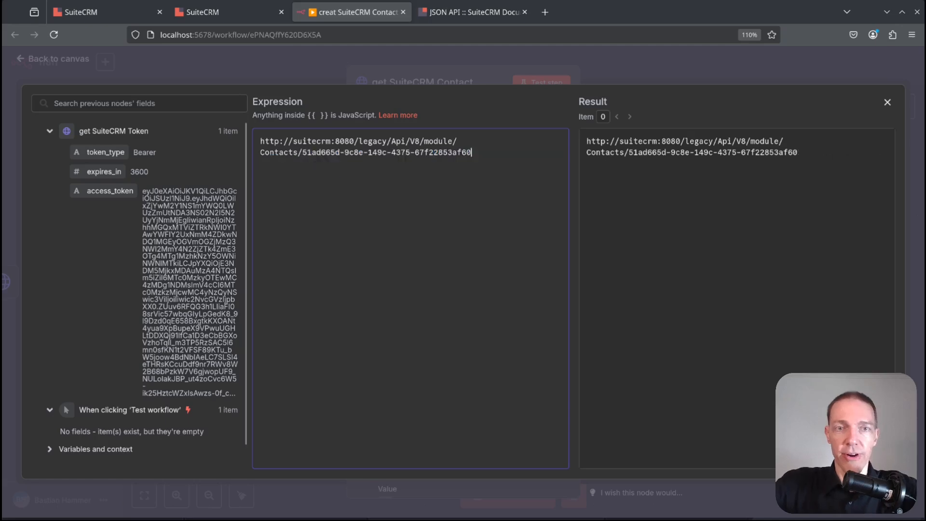
left_click(887, 102)
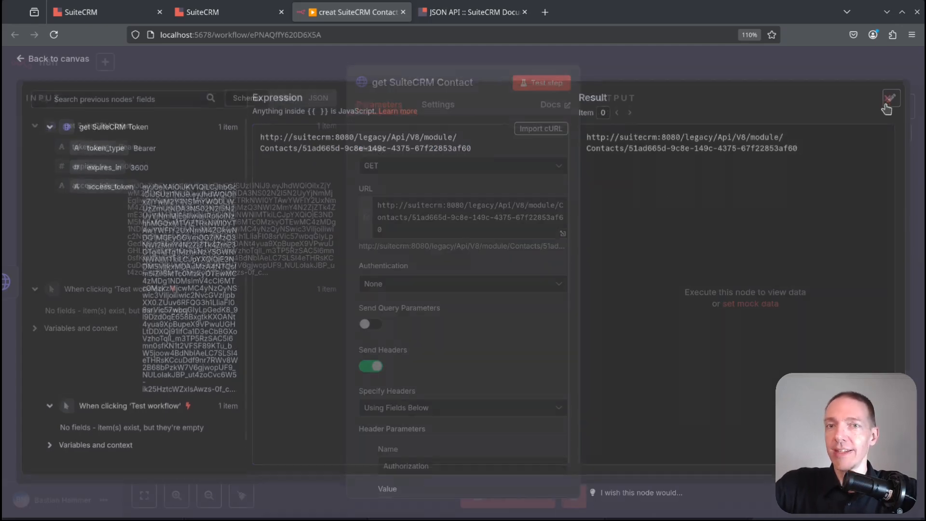
Step: Review the node's header, body and response options, and run the get SuiteCRM Contact node
scroll(484, 265, "down", 5)
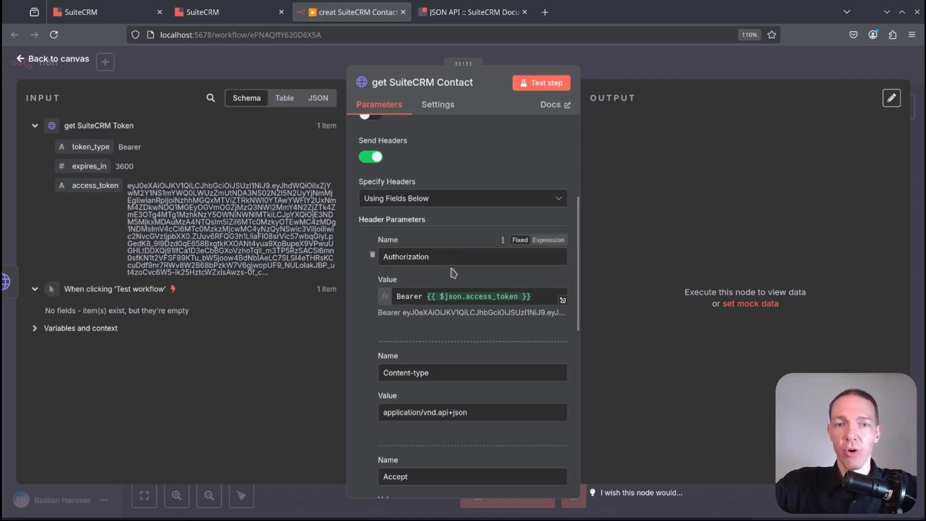
scroll(460, 270, "down", 4)
scroll(461, 270, "down", 5)
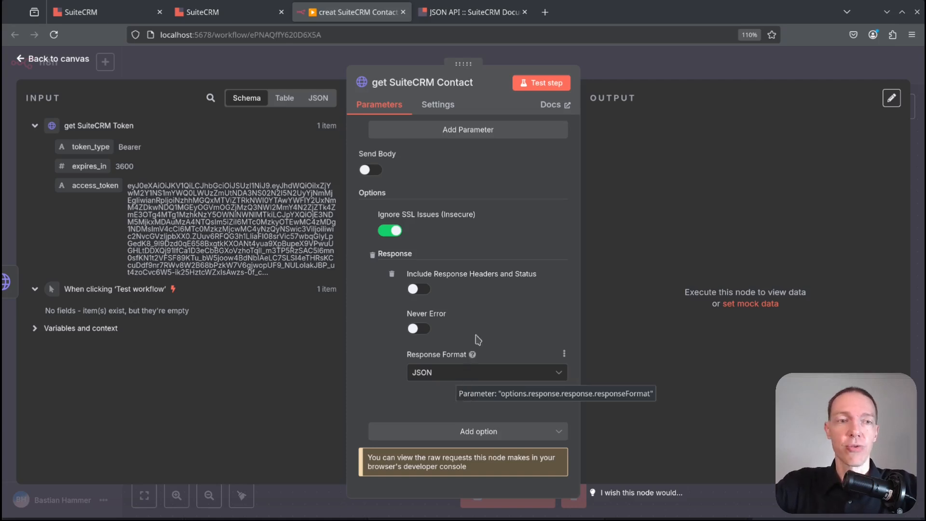
left_click(547, 84)
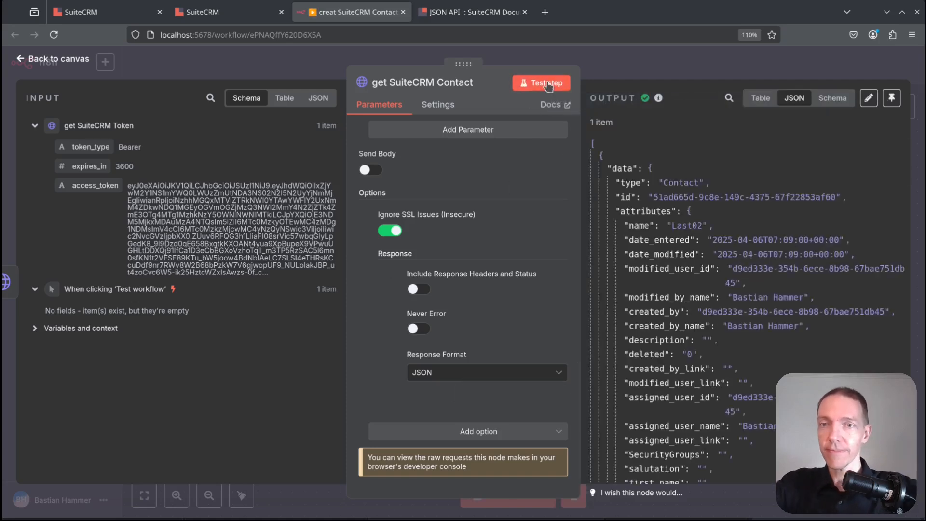
Step: Examine the returned contact JSON for the name attribute and the account_id field
double_click(688, 226)
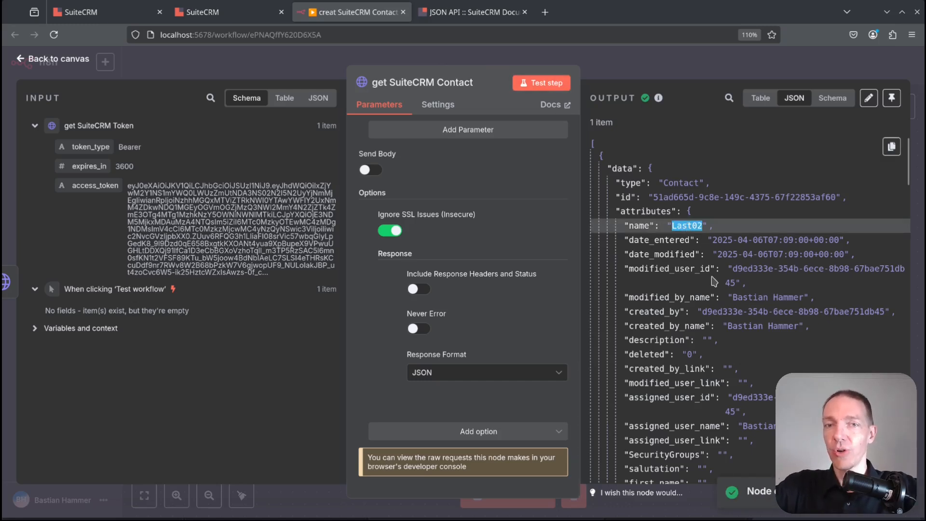
scroll(725, 244, "down", 2)
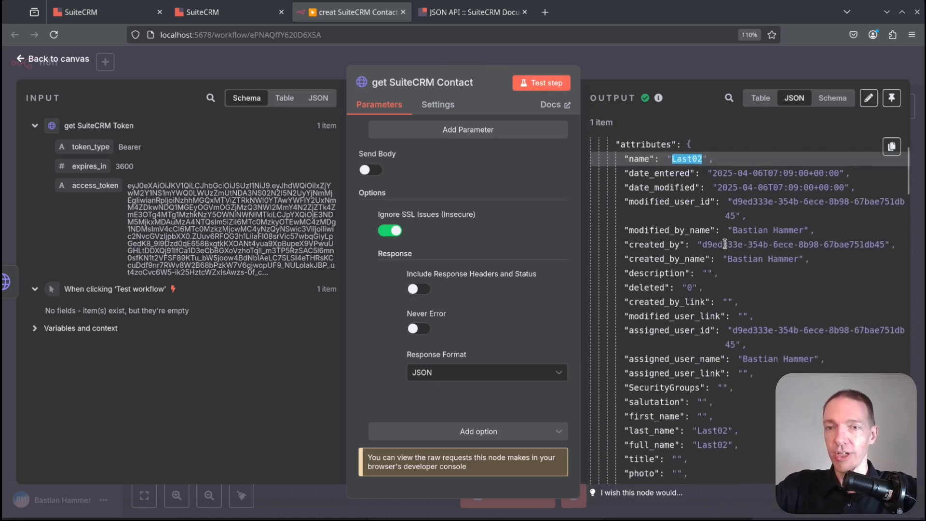
scroll(718, 239, "down", 5)
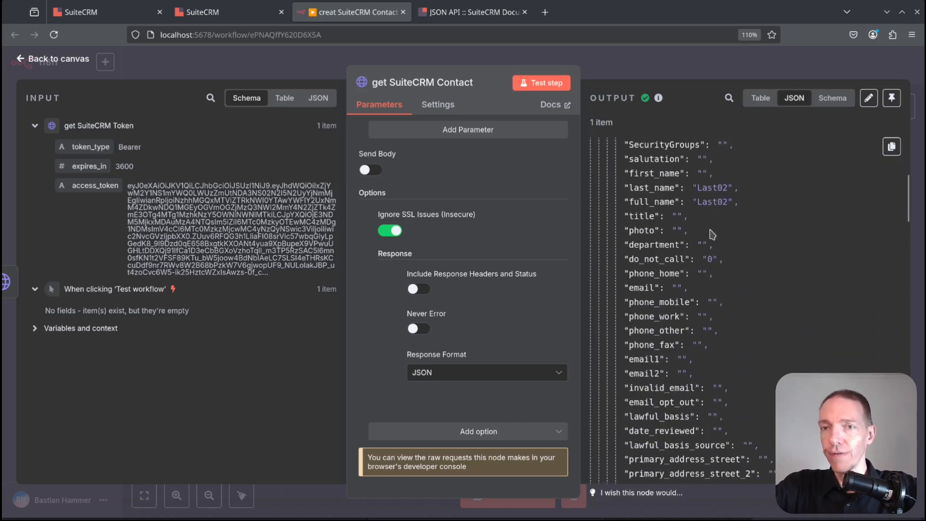
scroll(712, 235, "down", 3)
scroll(653, 252, "down", 6)
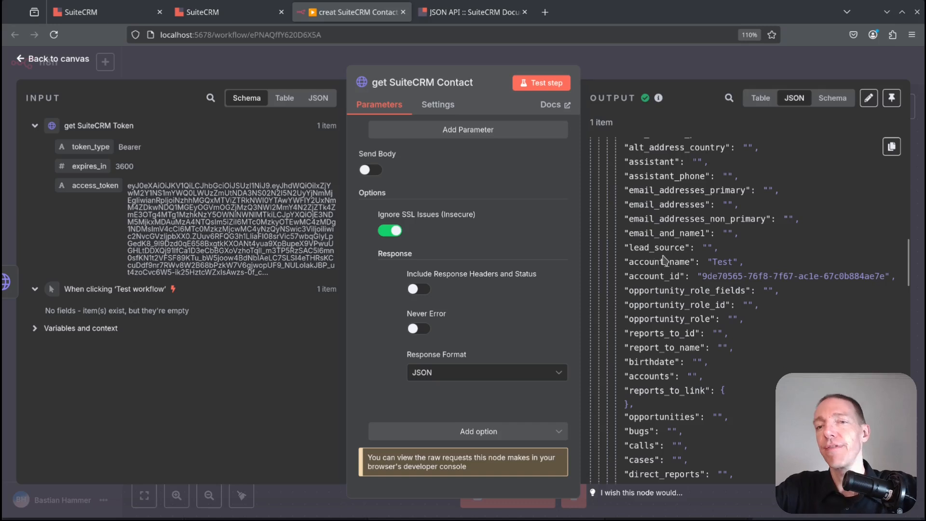
double_click(658, 276)
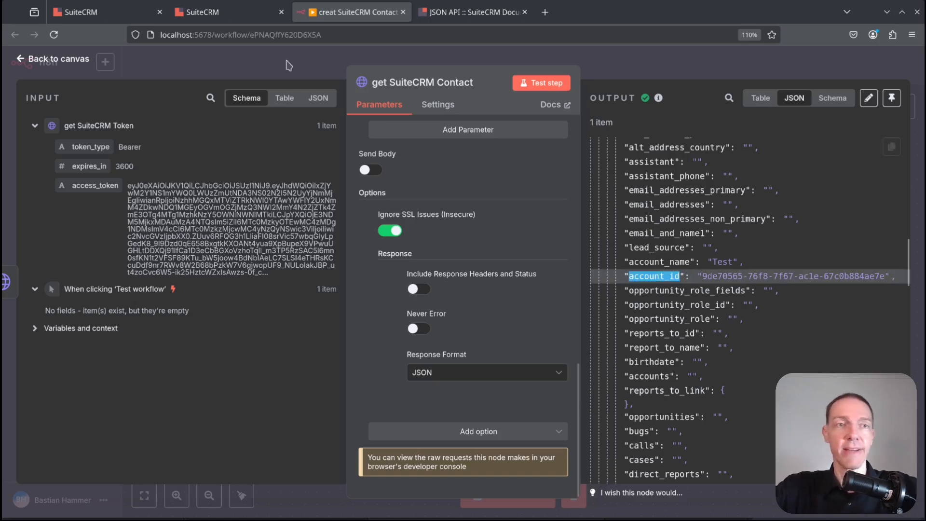
Step: Switch to SuiteCRM and check the Account Name field on the contact's record
left_click(218, 16)
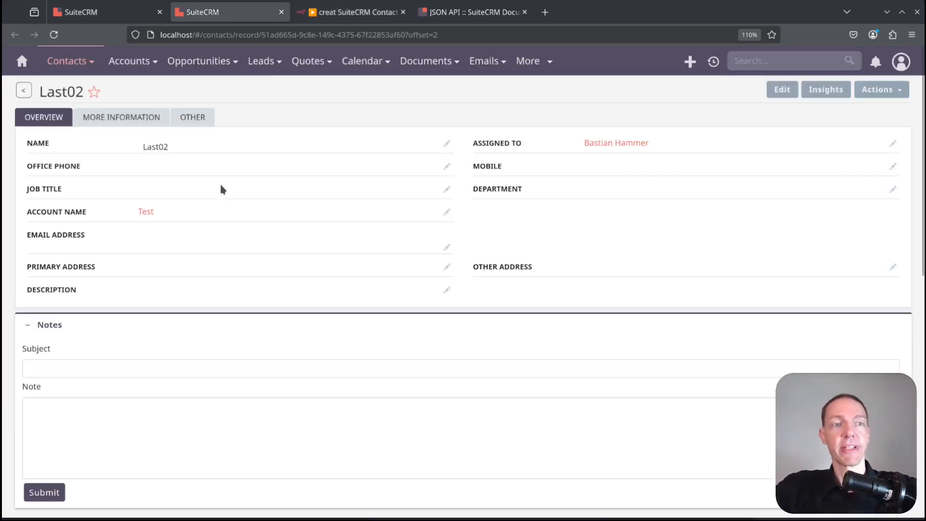
left_click_drag(27, 212, 87, 213)
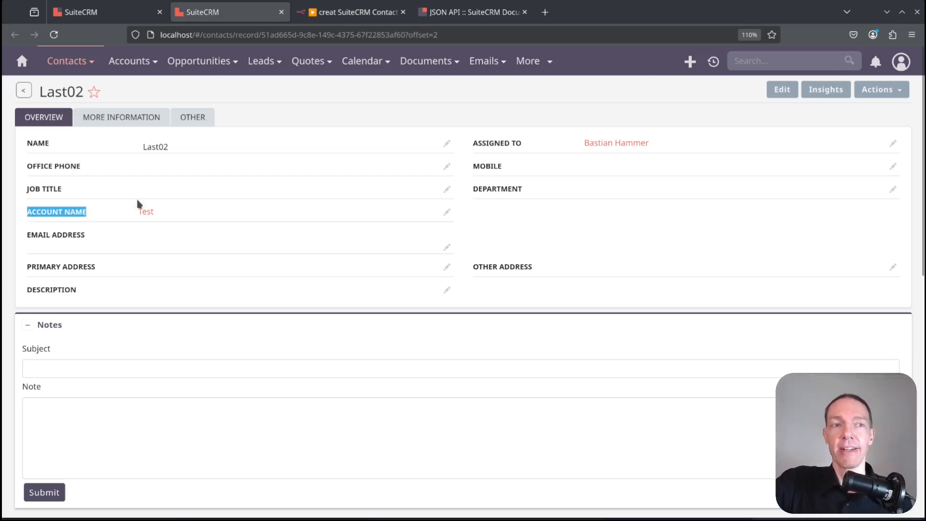
mouse_move(48, 67)
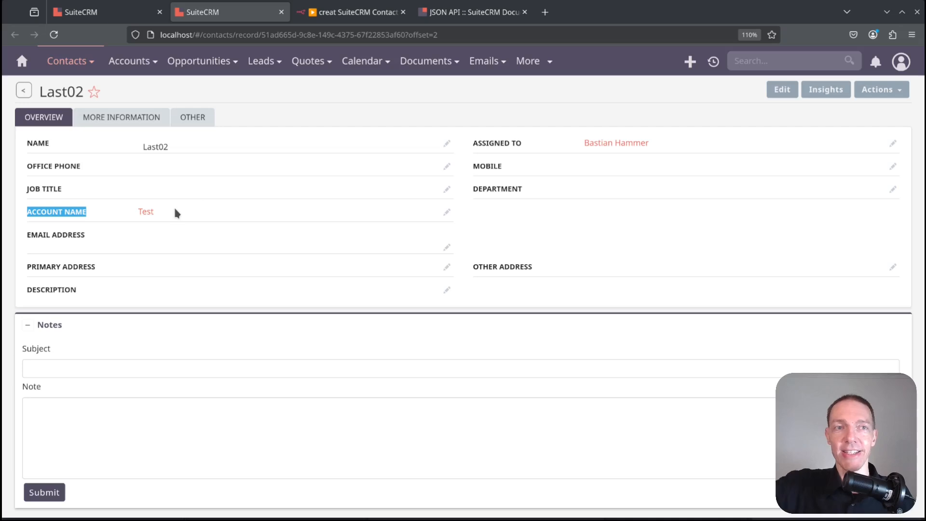
Step: Switch to n8n and compare the account_name and account_id attributes in the contact output
left_click(358, 12)
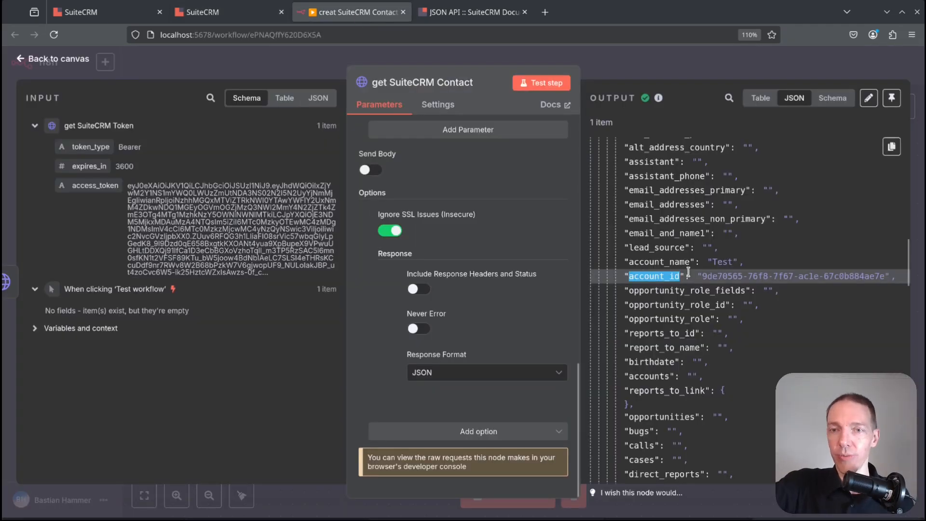
left_click_drag(628, 262, 690, 260)
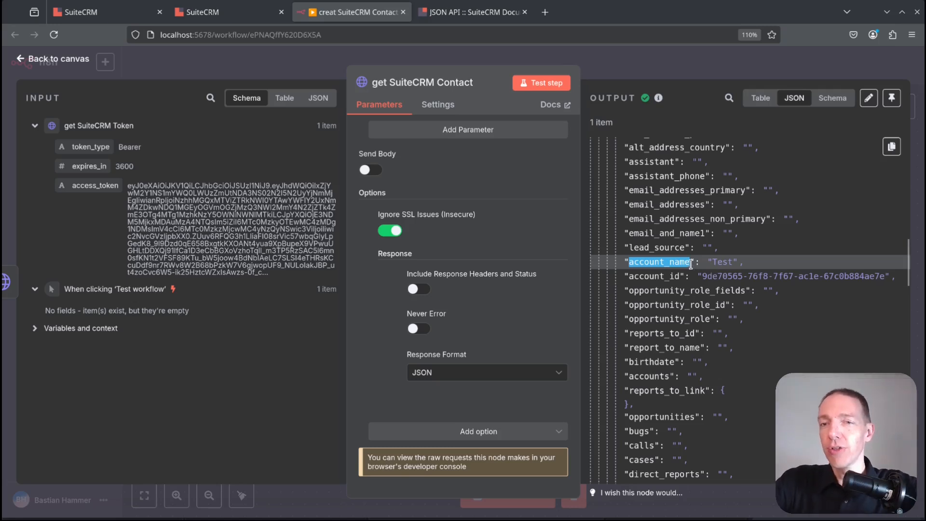
double_click(662, 275)
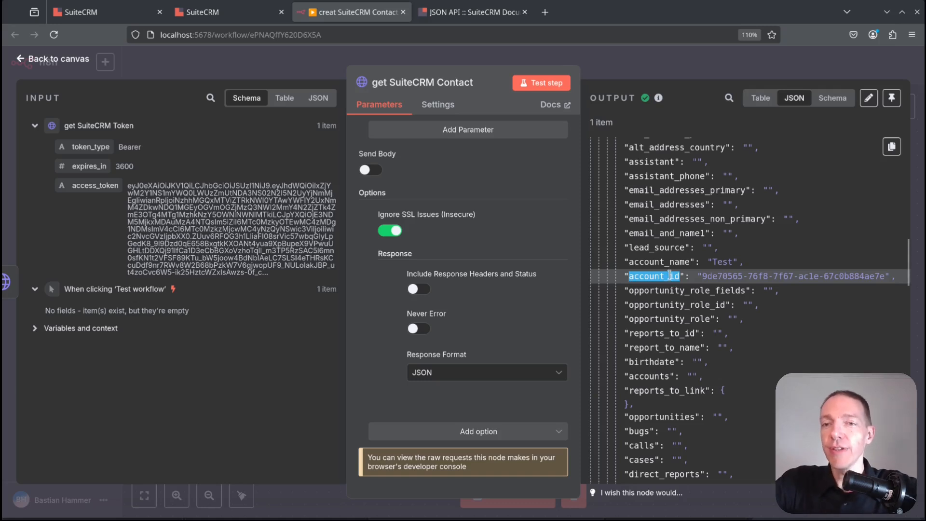
left_click_drag(701, 276, 892, 276)
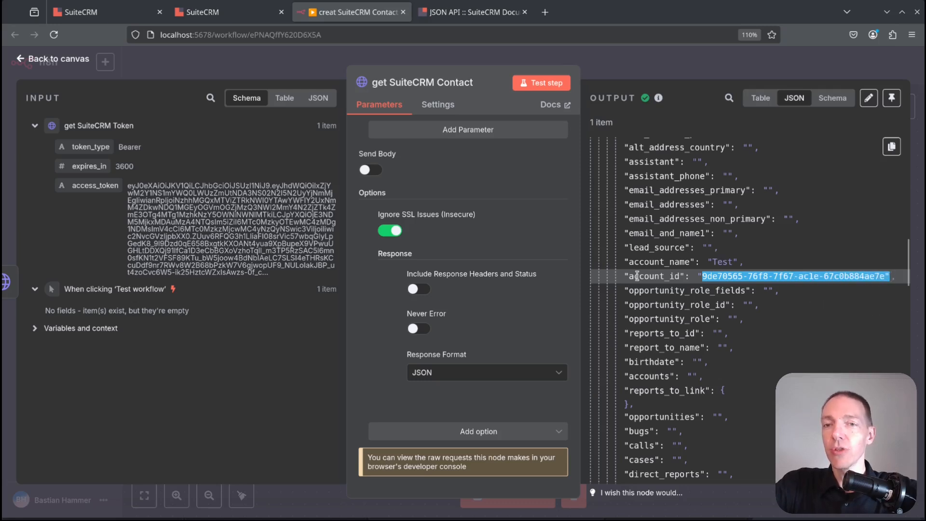
Step: Return to the canvas, duplicate the get SuiteCRM Contact node and connect the copy directly after the original
left_click(603, 66)
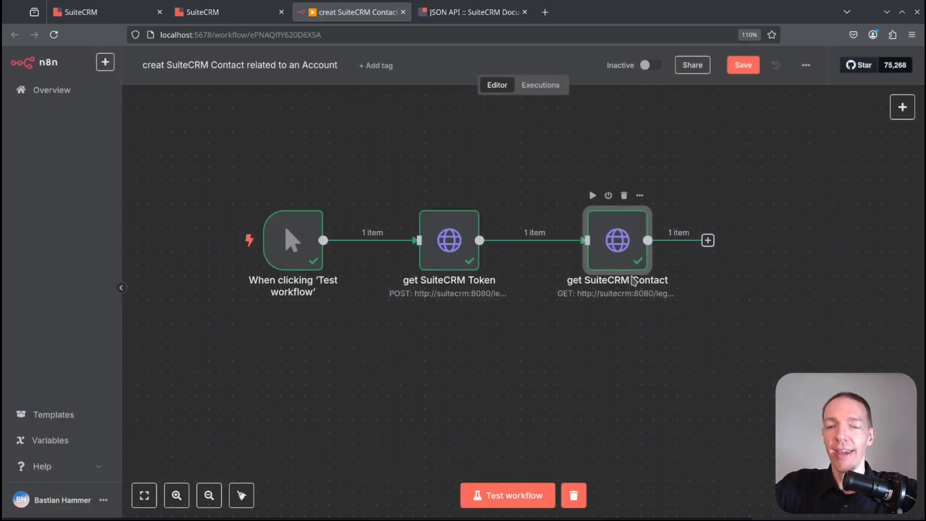
left_click_drag(690, 263, 624, 247)
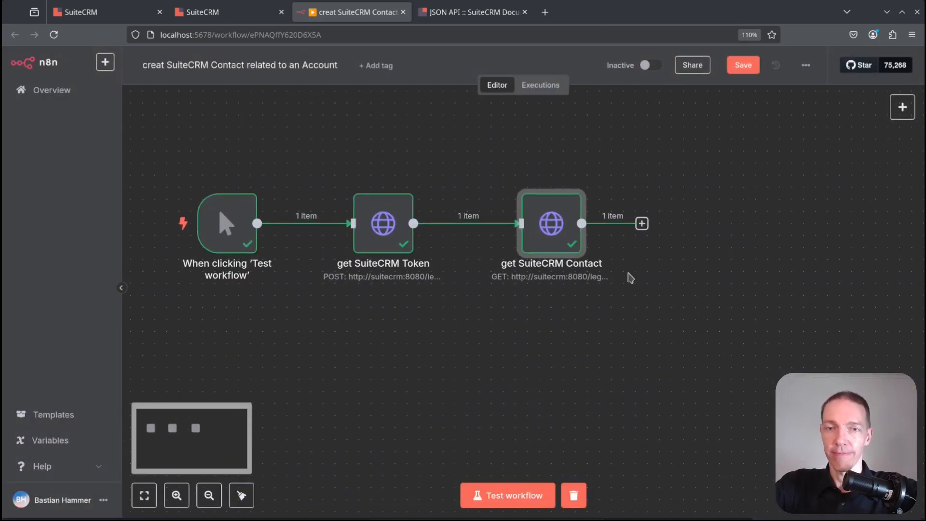
key("ctrl+d")
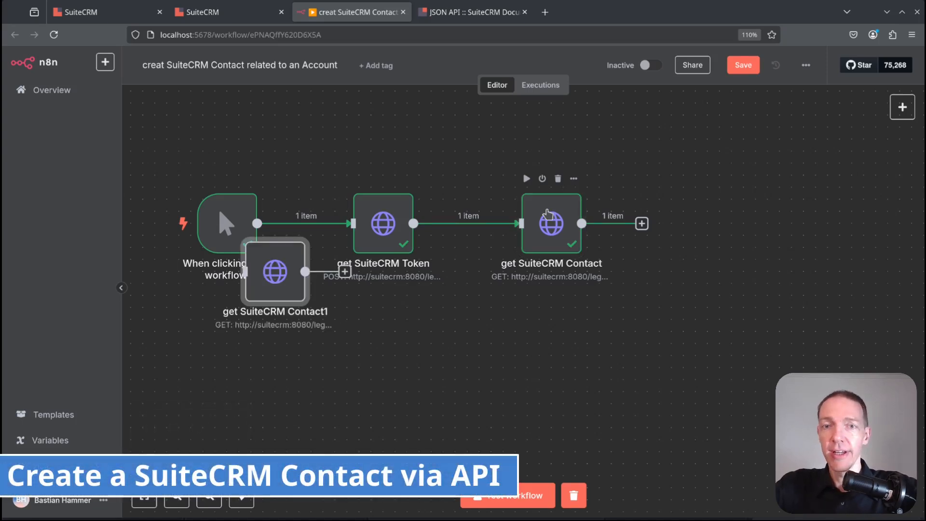
left_click_drag(275, 272, 665, 223)
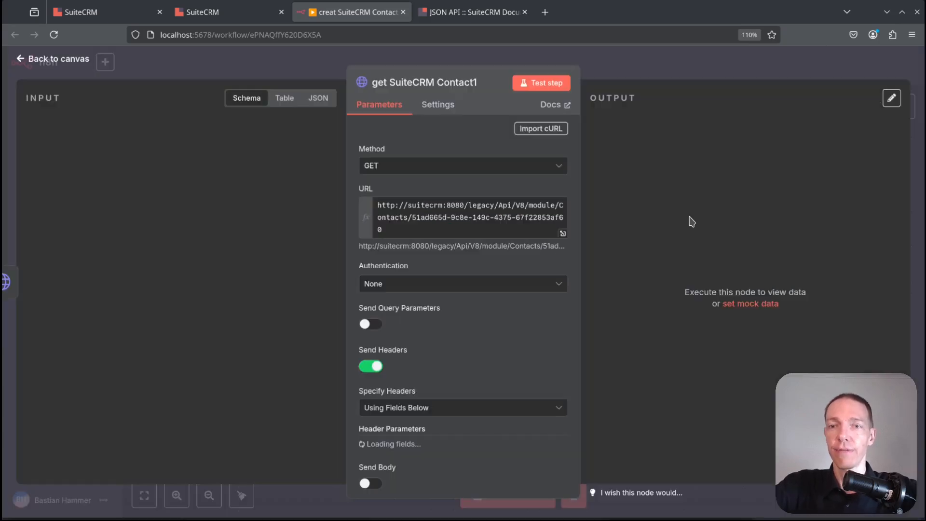
Step: Open the duplicated node and rename it to "create SuiteCRM Contact"
double_click(693, 222)
left_click(480, 83)
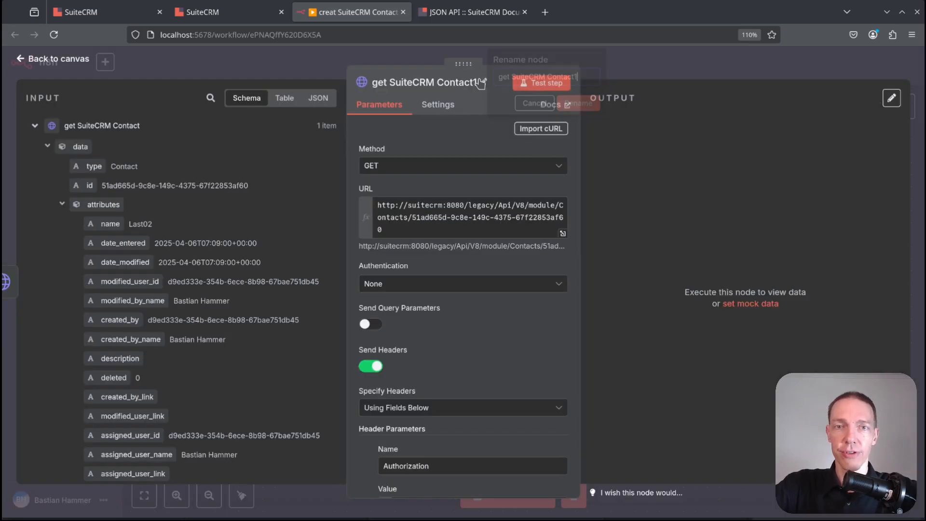
key("ctrl+shift+Right")
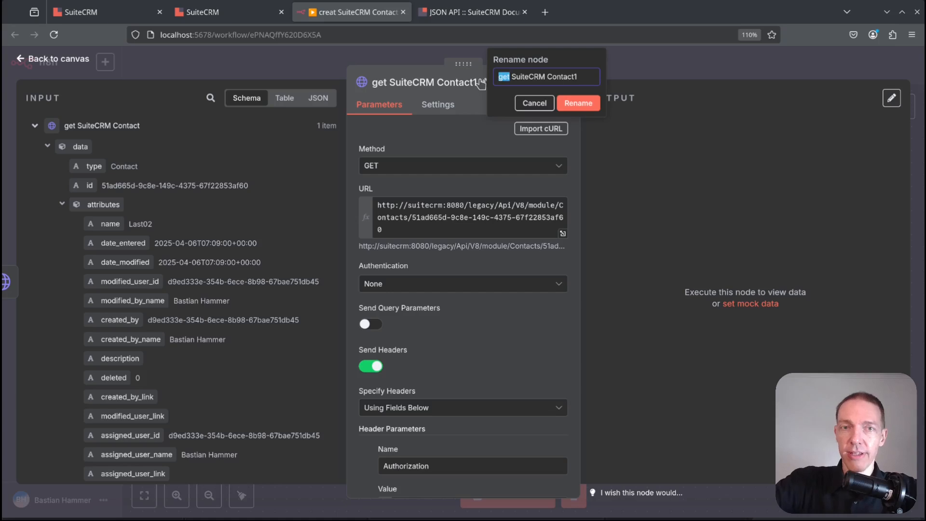
type("create")
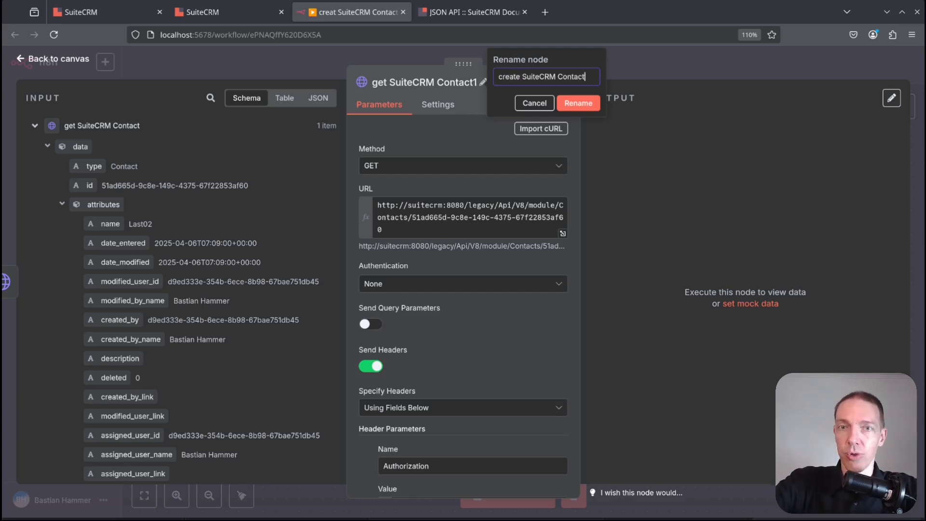
key("Return")
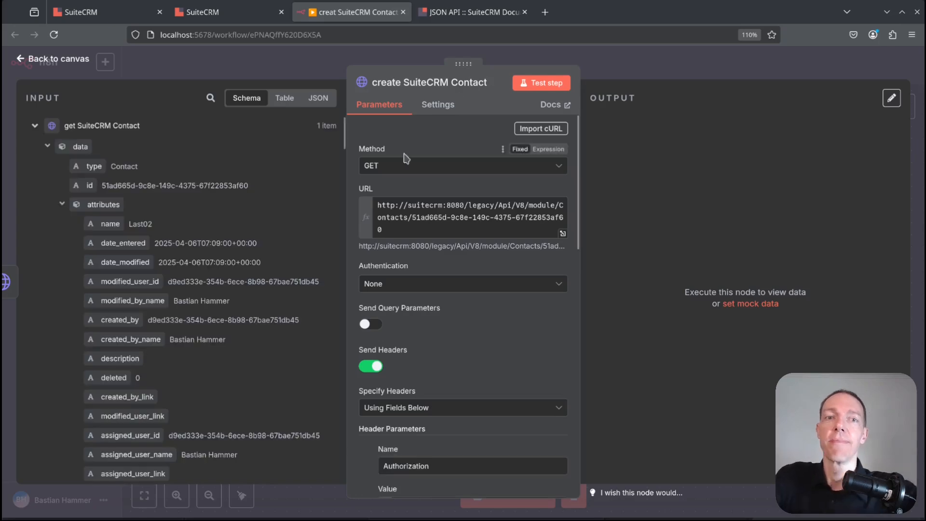
Step: Switch to the SuiteCRM JSON API documentation and examine the request under "Create a module record"
left_click(473, 12)
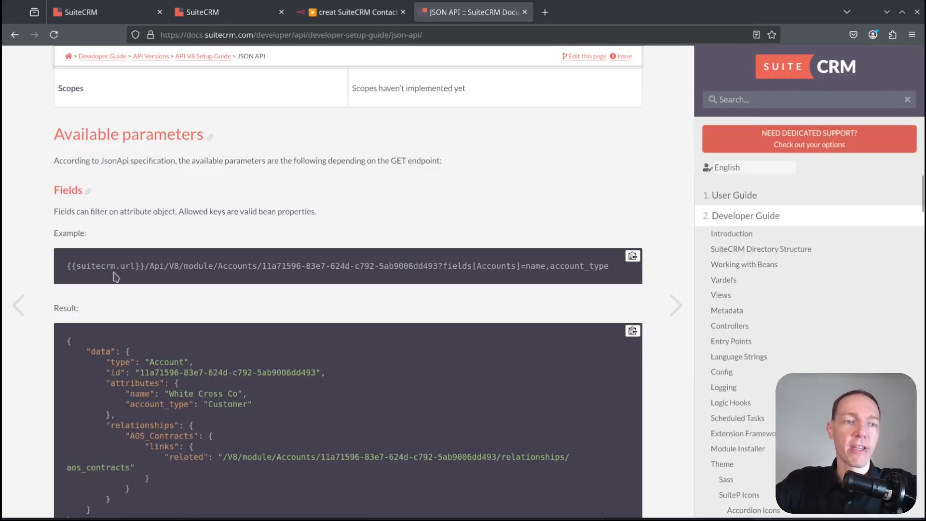
scroll(247, 252, "down", 5)
scroll(247, 252, "down", 15)
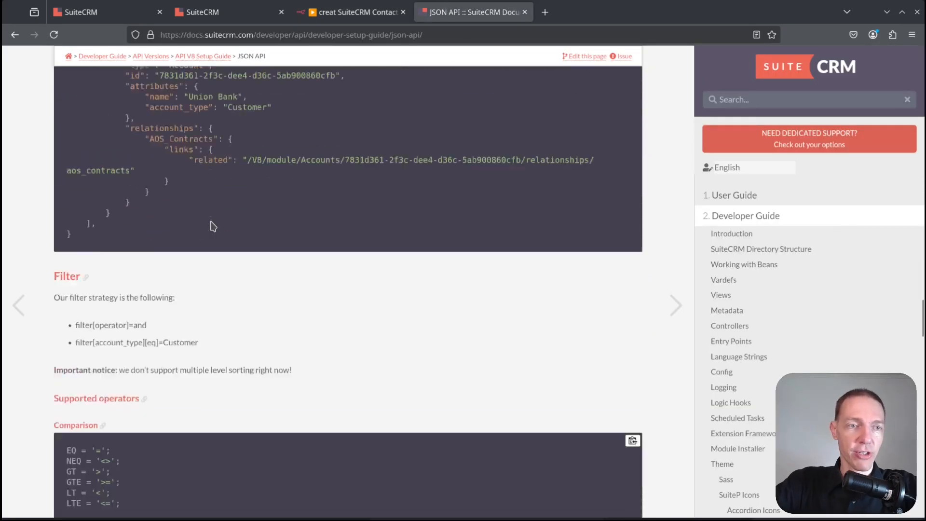
scroll(213, 226, "down", 12)
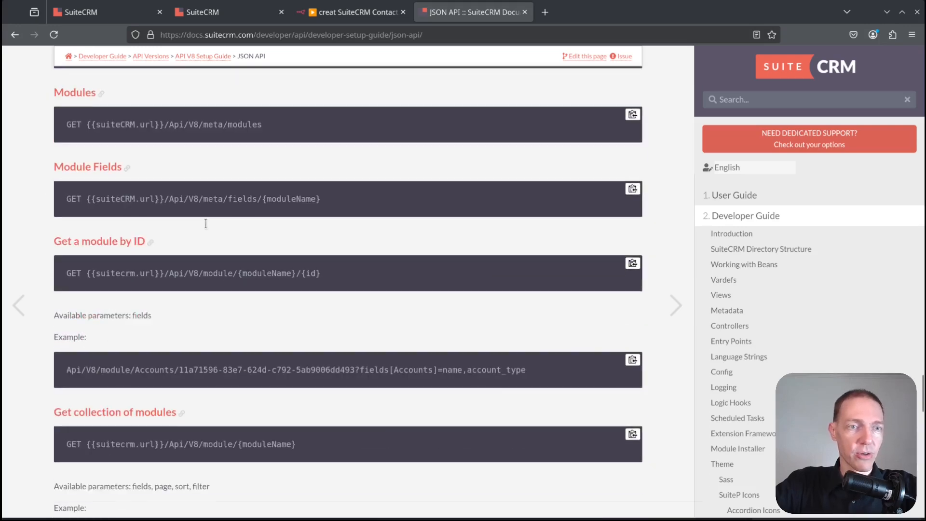
scroll(194, 229, "down", 15)
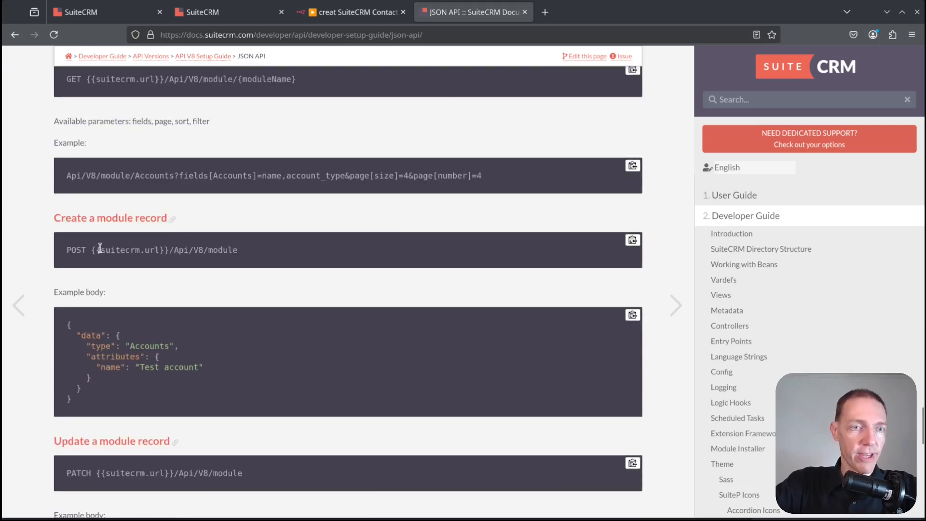
left_click_drag(74, 248, 203, 251)
left_click(275, 252)
double_click(74, 249)
Step: Copy the complete example JSON body given for creating a module record
left_click_drag(90, 415, 55, 327)
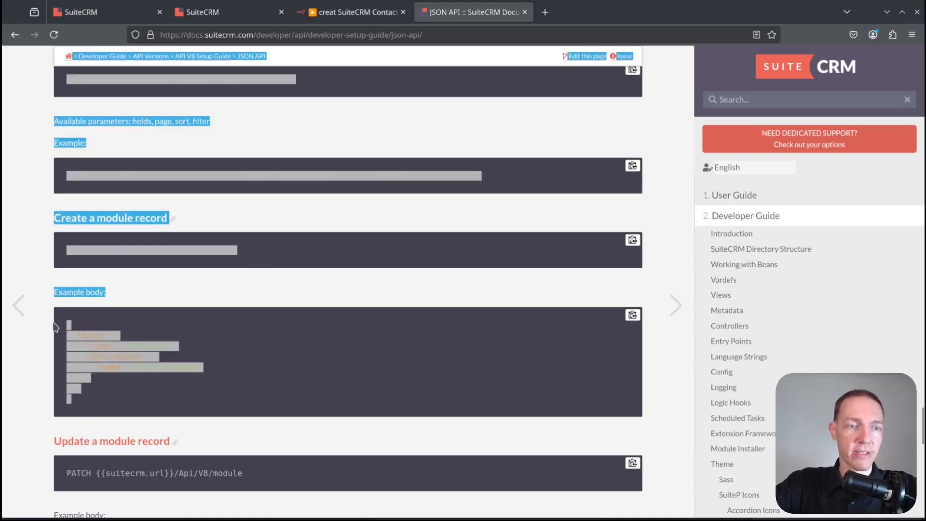
left_click(252, 398)
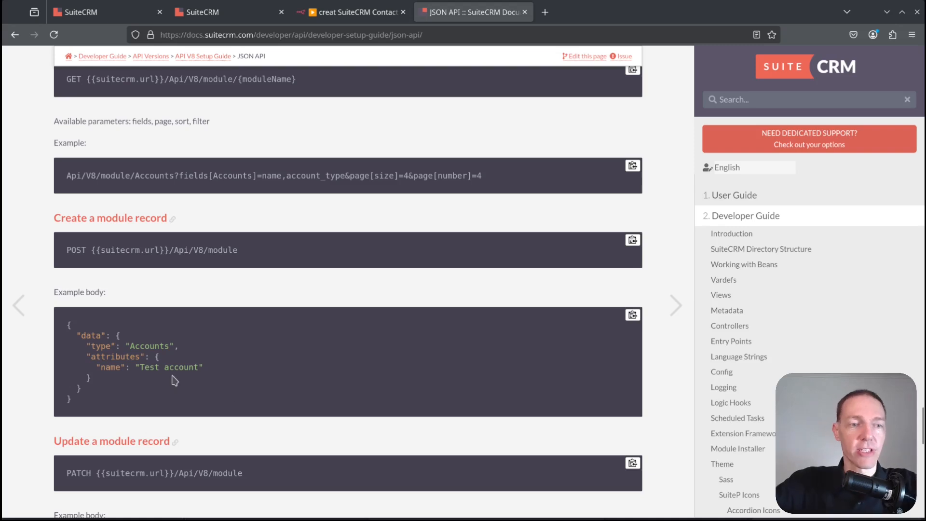
left_click_drag(67, 322, 98, 411)
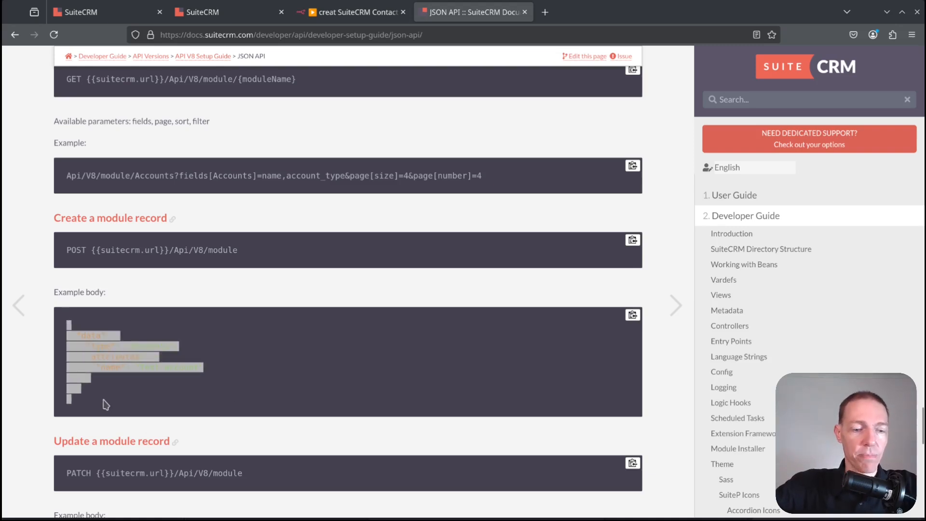
left_click(174, 387)
left_click(333, 12)
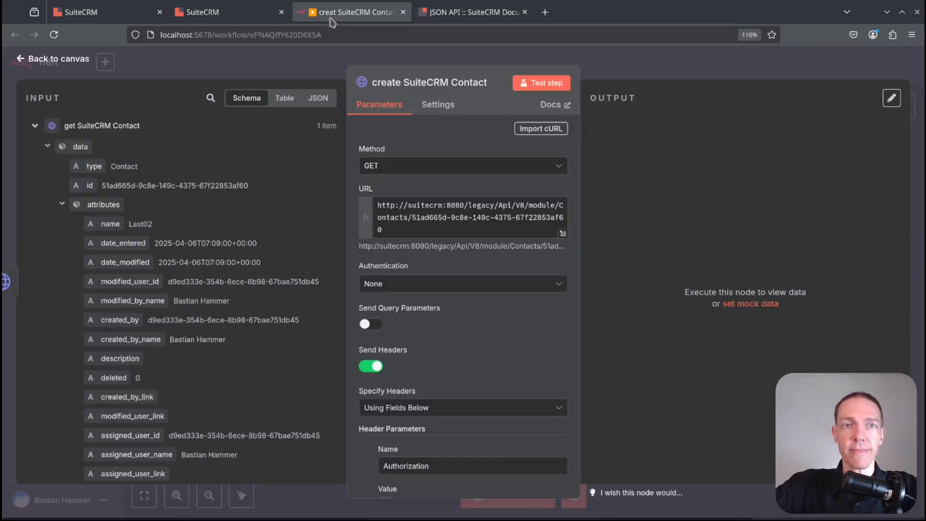
left_click(492, 166)
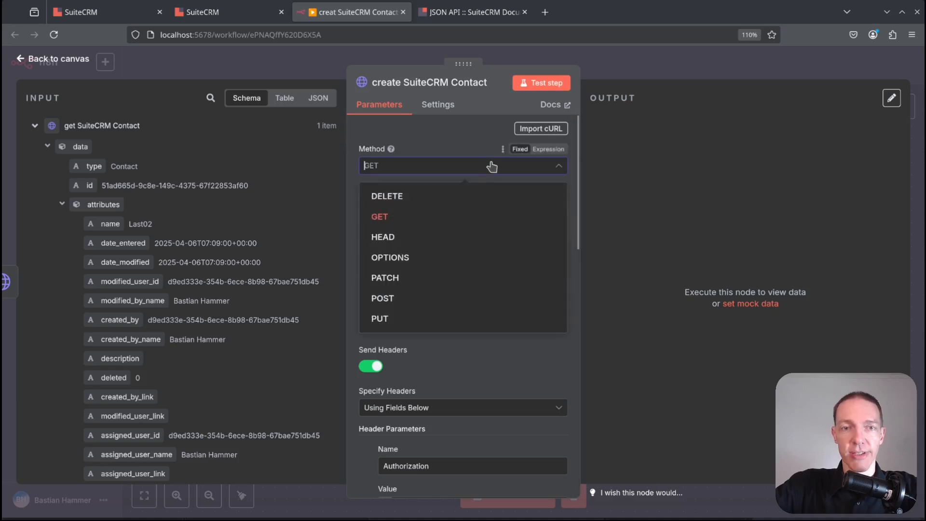
left_click(406, 298)
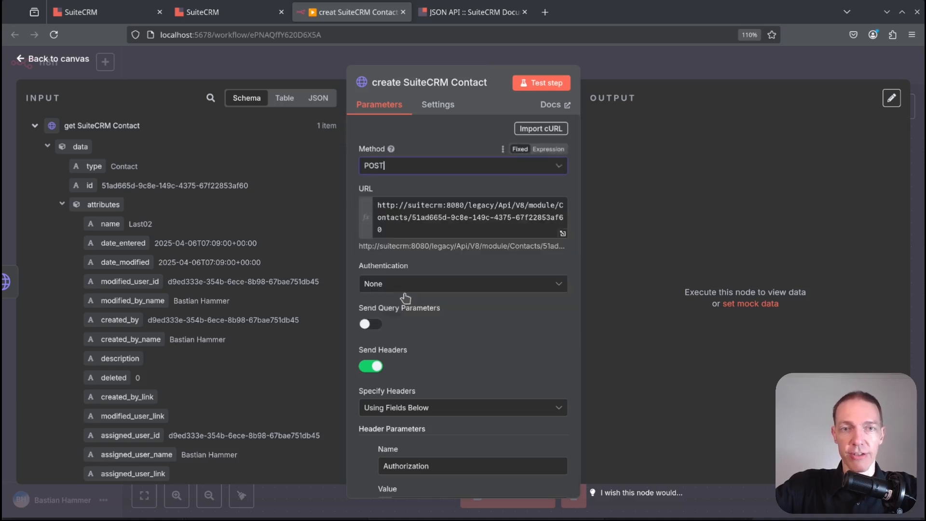
left_click(562, 233)
left_click_drag(483, 153, 258, 152)
key("BackSpace")
key("BackSpace")
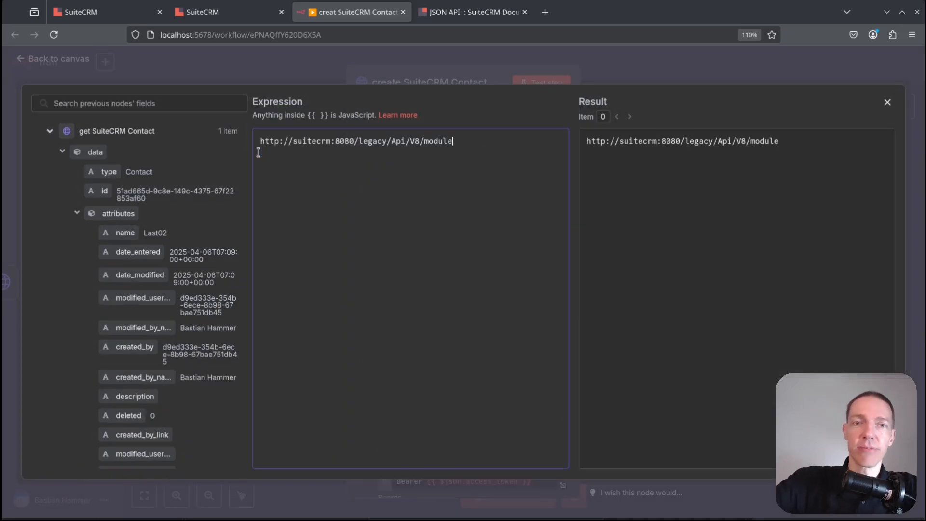
left_click(888, 101)
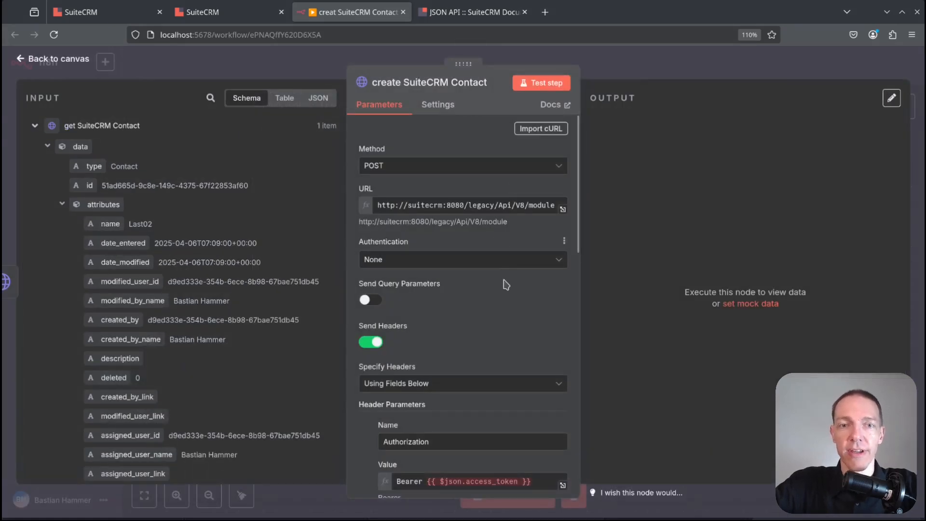
Step: Replace the expression after "Bearer" in the Authorization header with the access_token field from the get SuiteCRM Token node
scroll(506, 284, "down", 3)
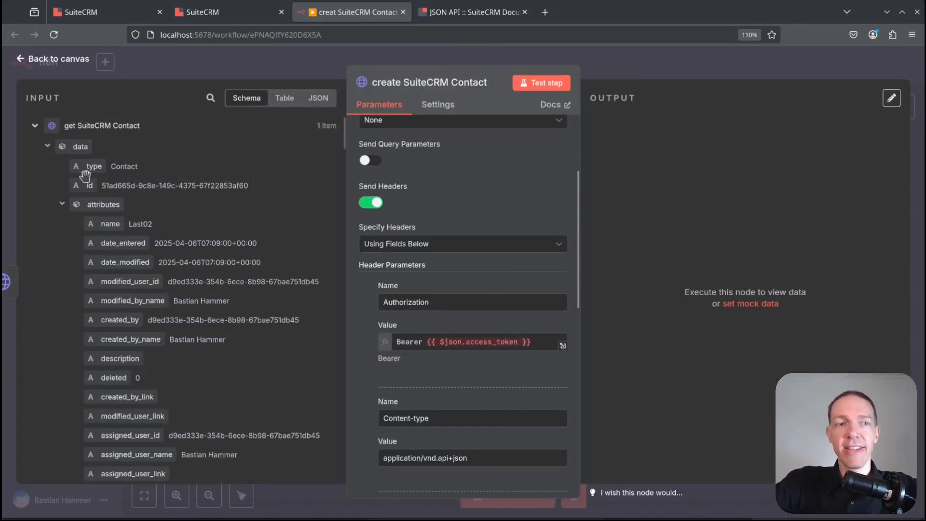
left_click(35, 127)
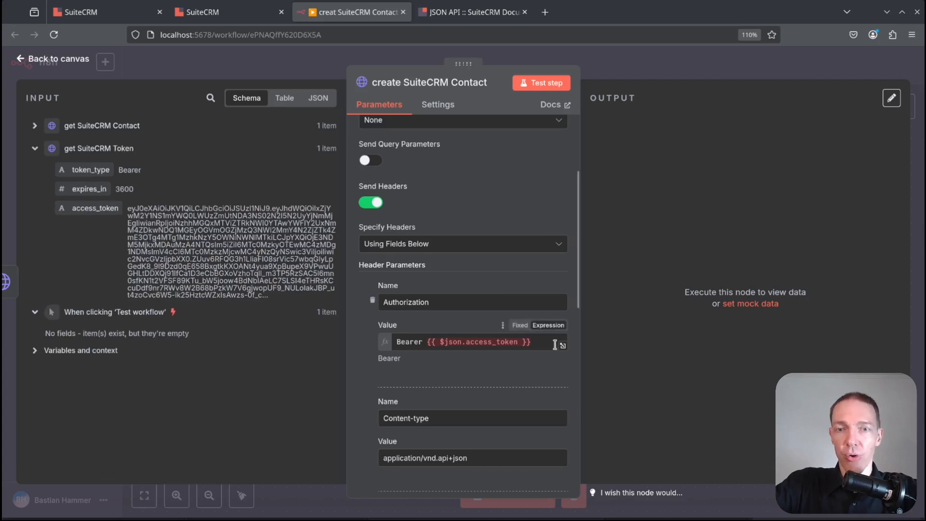
left_click_drag(532, 342, 429, 340)
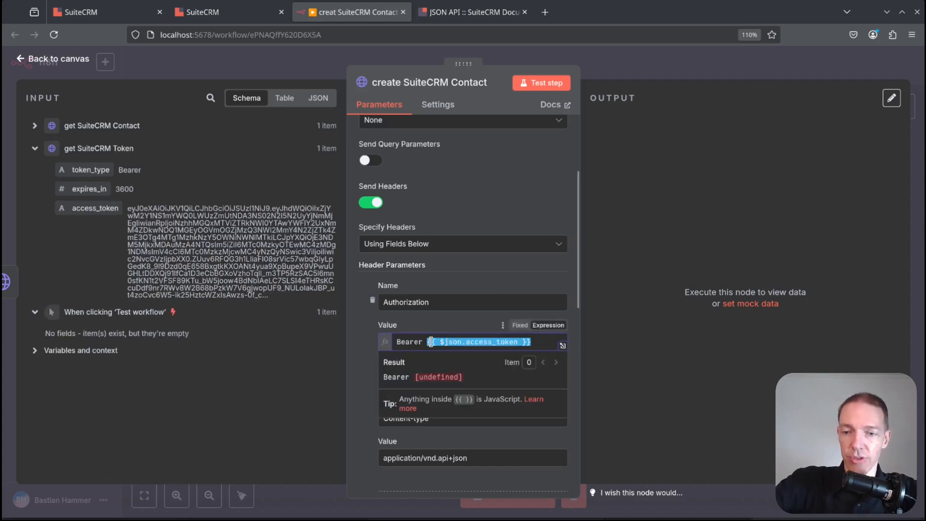
key("BackSpace")
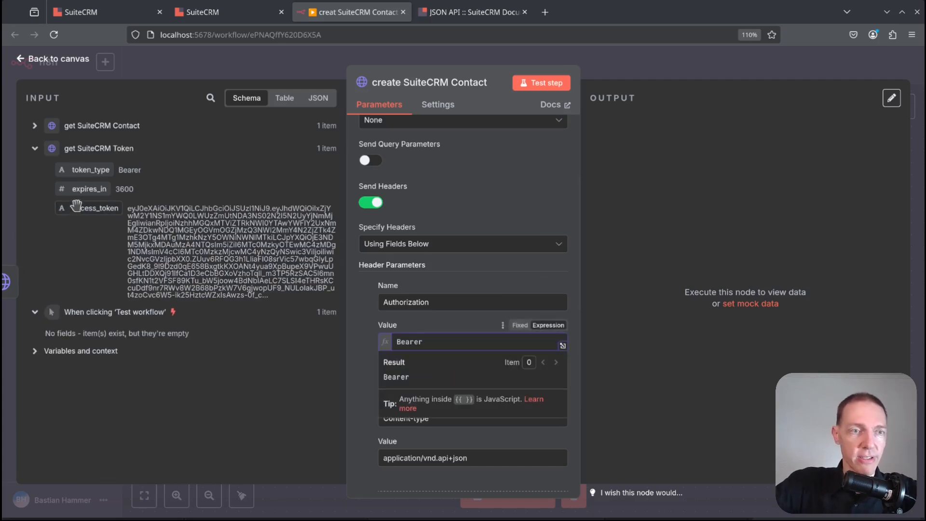
left_click_drag(76, 206, 471, 353)
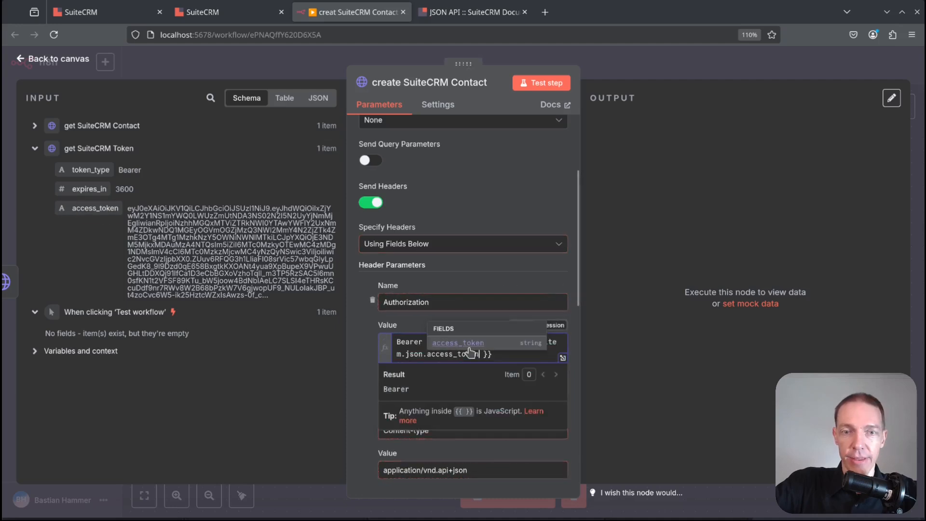
left_click(658, 372)
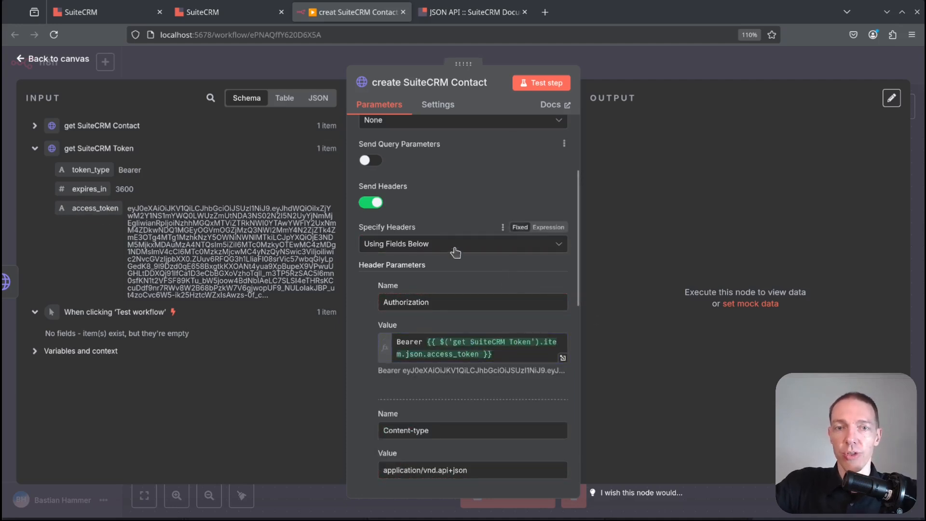
Step: Enable sending a request body and specify the body using JSON
scroll(458, 260, "down", 7)
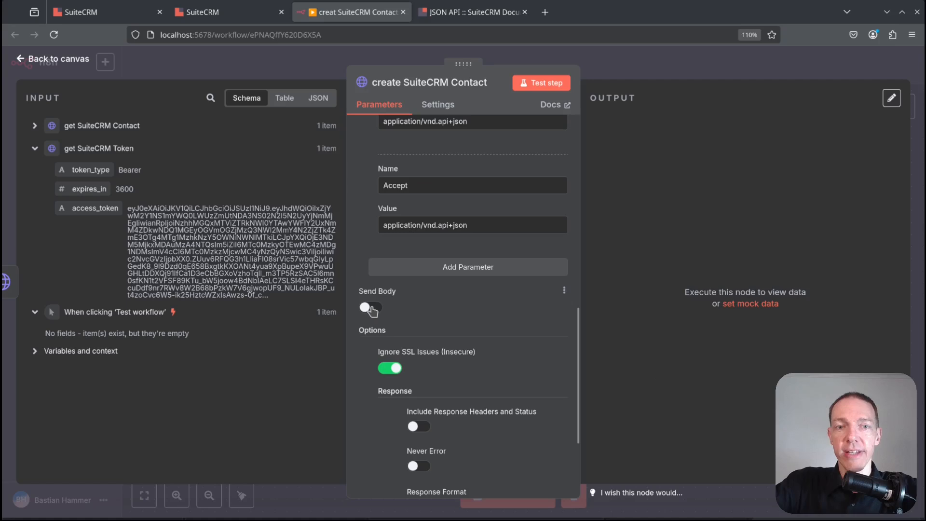
left_click(371, 309)
scroll(478, 294, "down", 4)
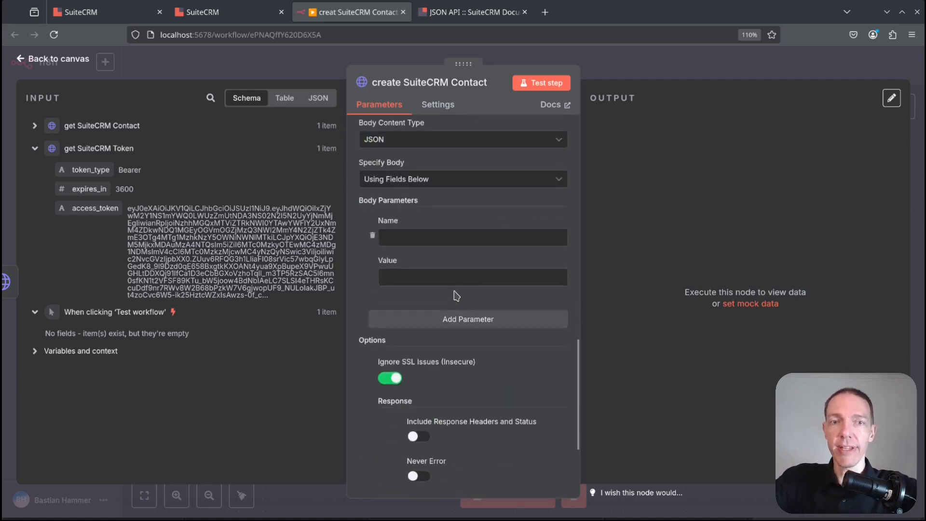
left_click(436, 180)
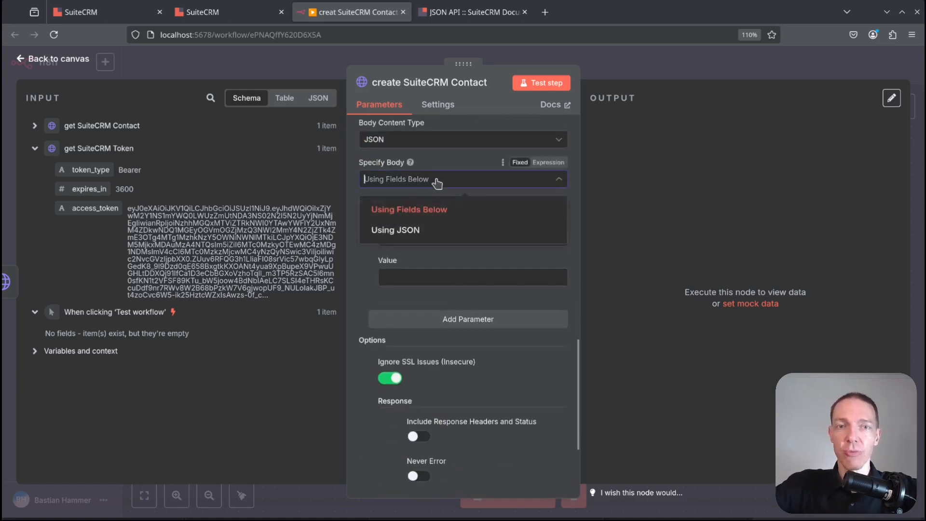
left_click(429, 228)
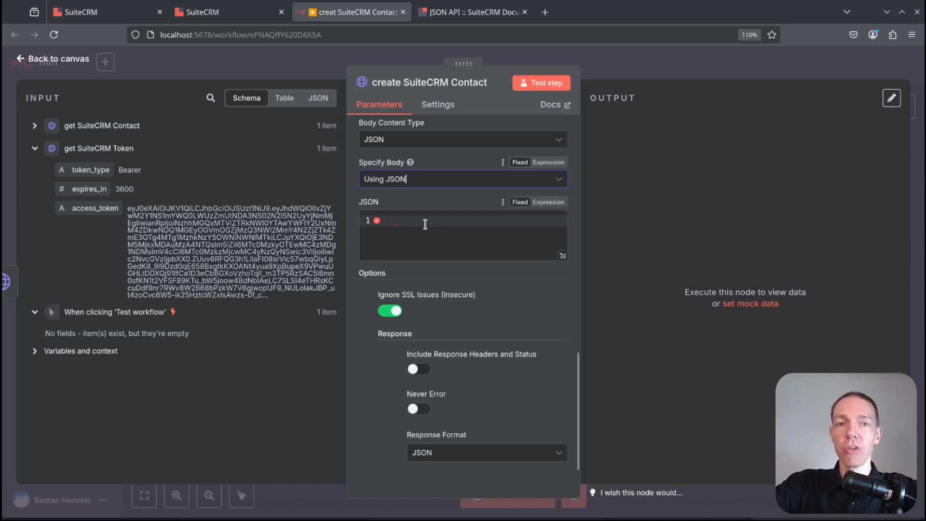
Step: Make the JSON body an expression, open it in the expanded editor and insert the copied example body
left_click(558, 203)
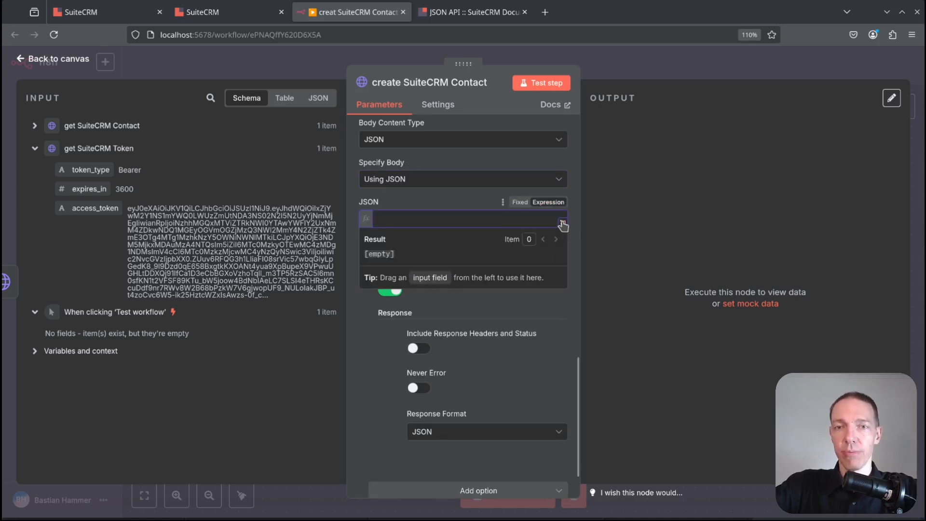
left_click(563, 223)
left_click(325, 186)
type("{   \"data\": {     \"type\": \"Accounts\",     \"attributes\": {       \"name\": \"Test account\"     }   } }")
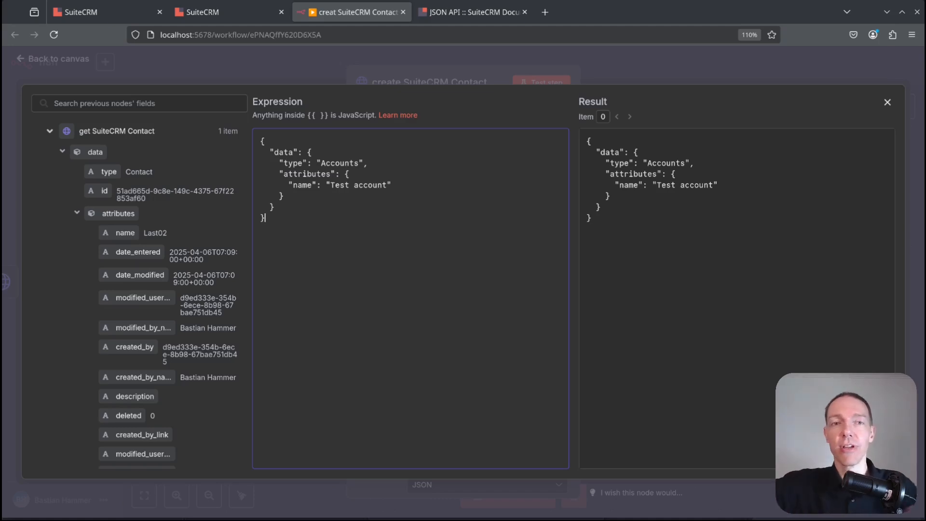
Step: In the JSON body, change the type to "Contacts" and replace the name attribute with "last_name": "Last03"
double_click(349, 161)
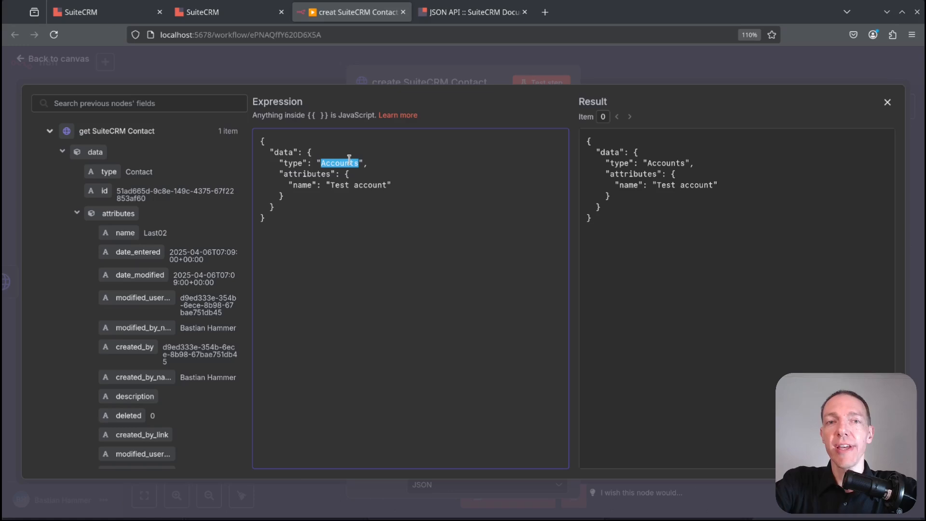
type("Contact")
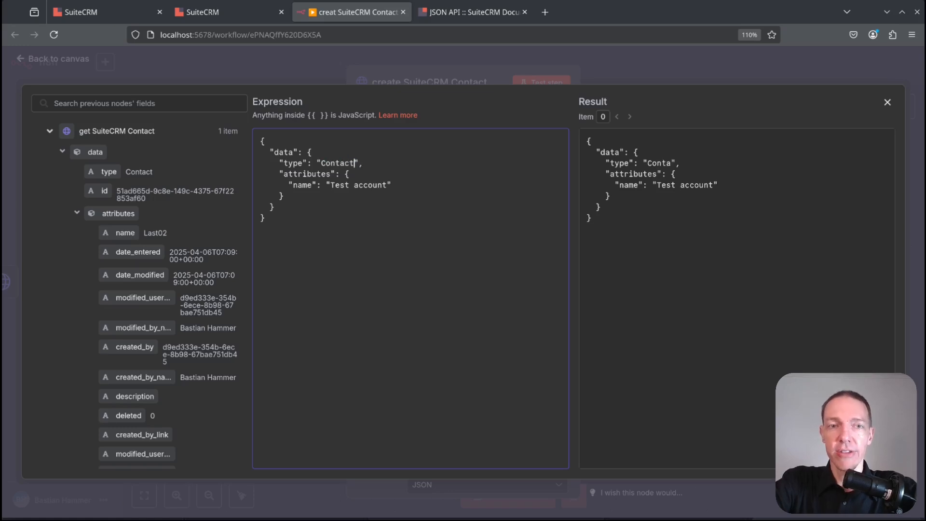
type("s")
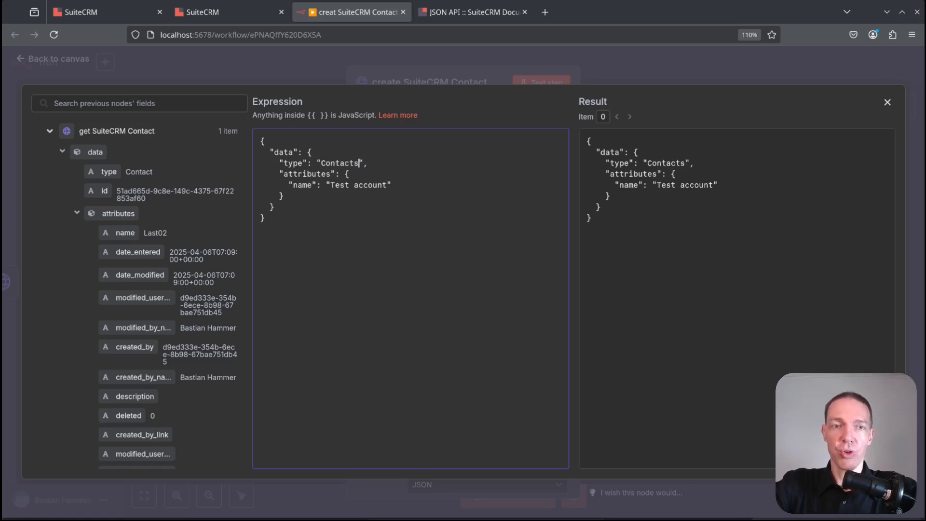
double_click(299, 184)
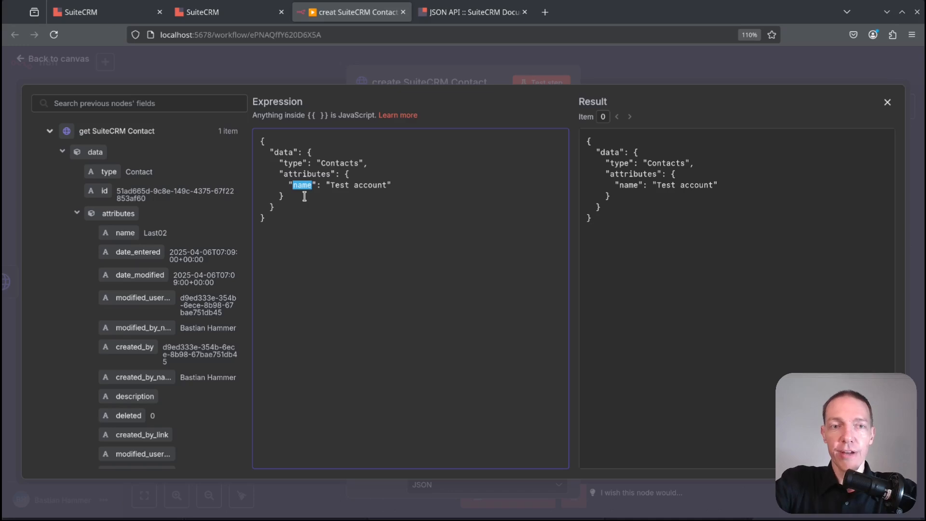
type("last_name")
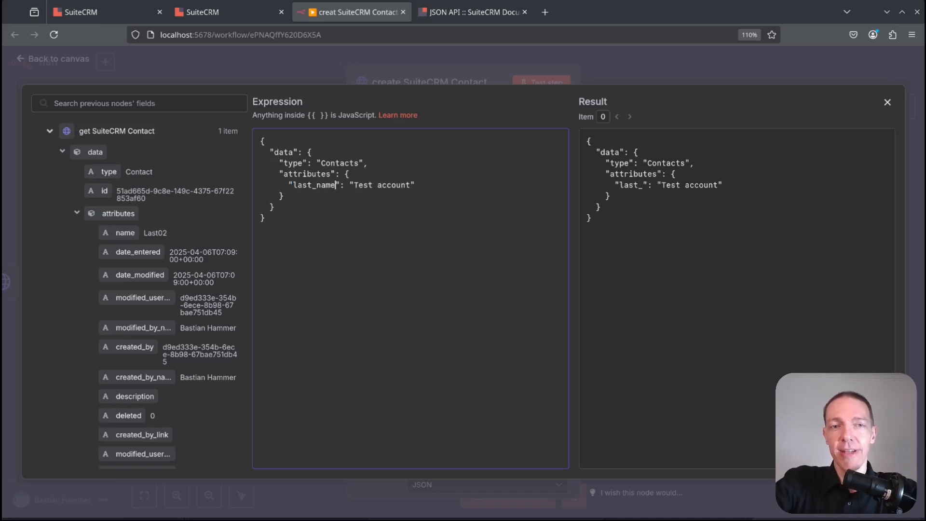
left_click_drag(355, 184, 410, 185)
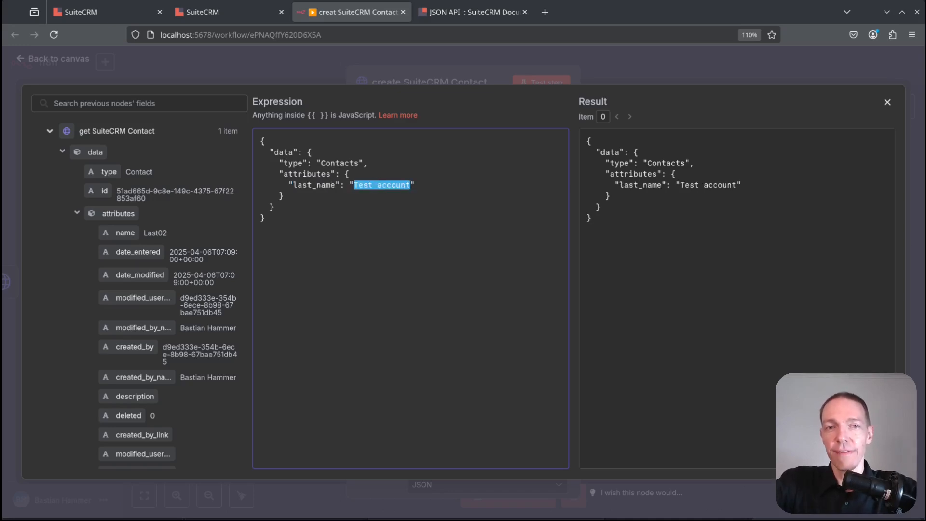
type("Last03")
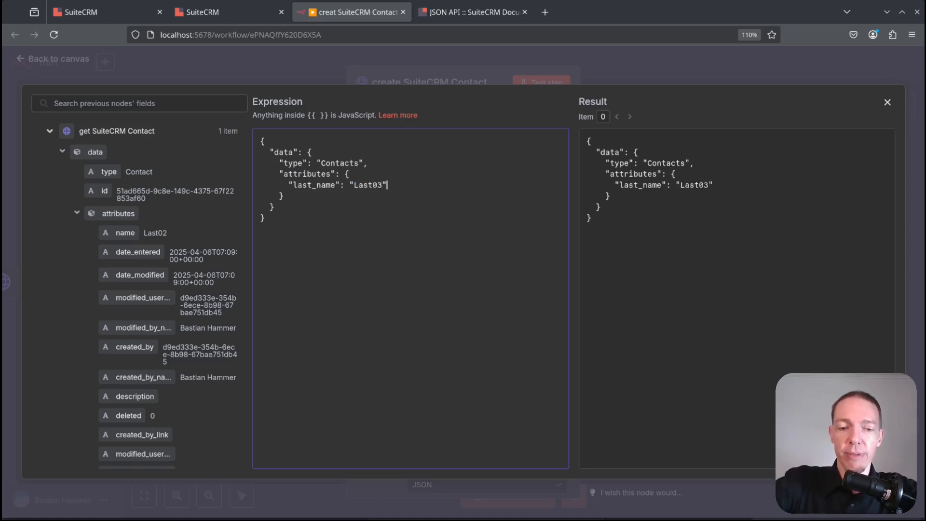
Step: Add a "first_name" attribute with the value "First03" on a new line below last_name
key("Return")
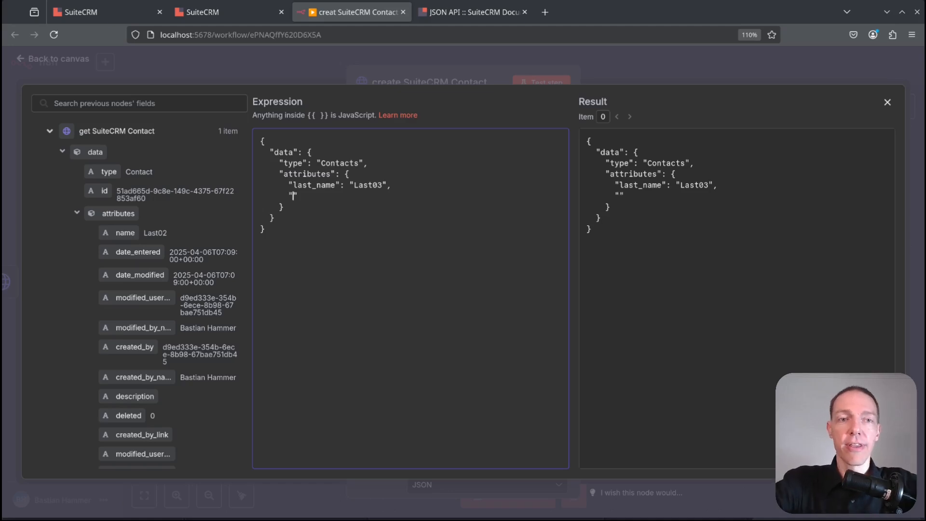
type("\"first_")
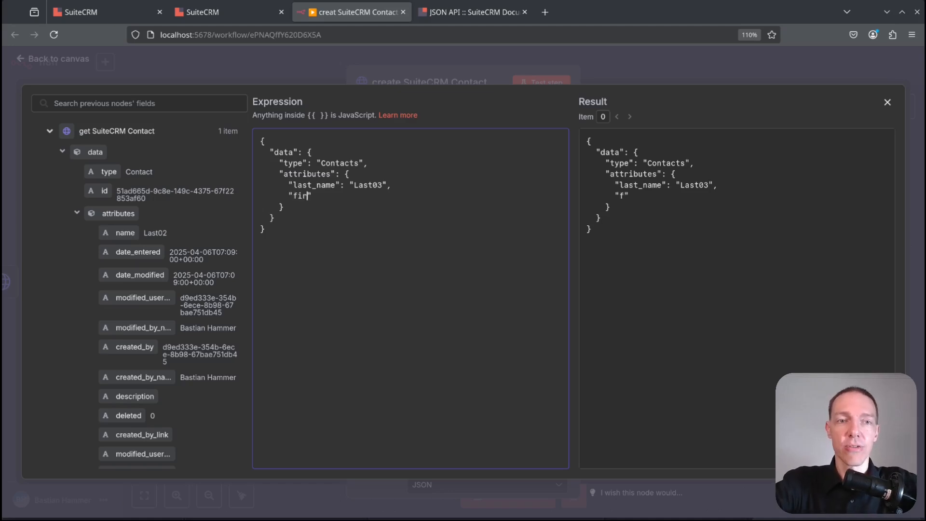
type("name")
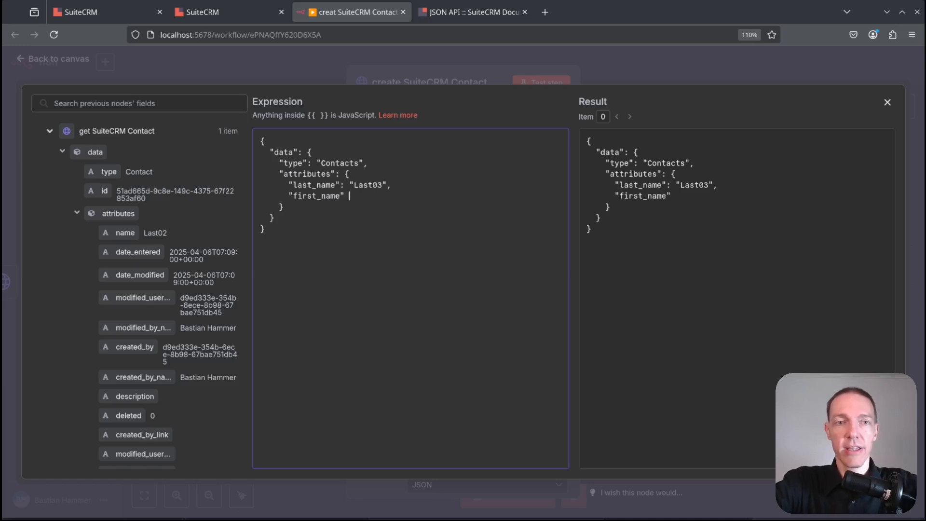
type("\": \"First03")
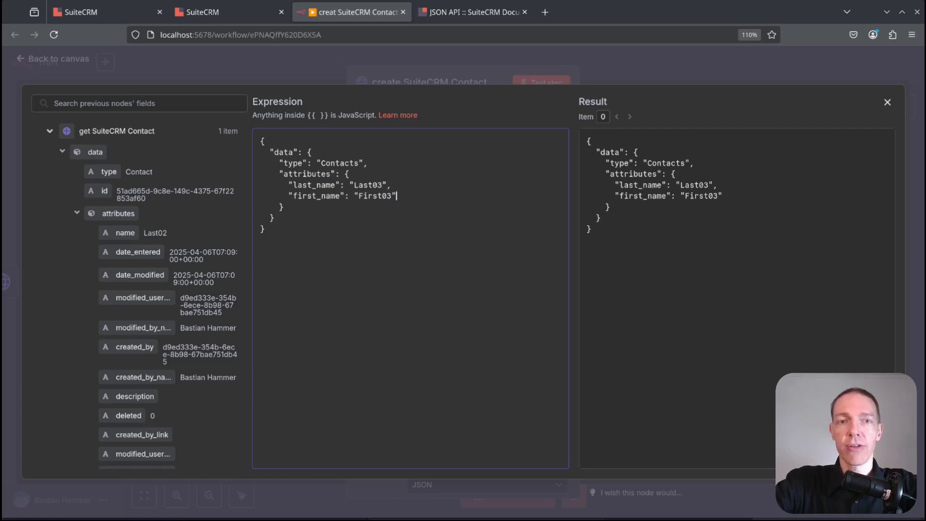
Step: Add an "account_id" attribute with an empty string value on a new line below first_name
type("\",")
key("Return")
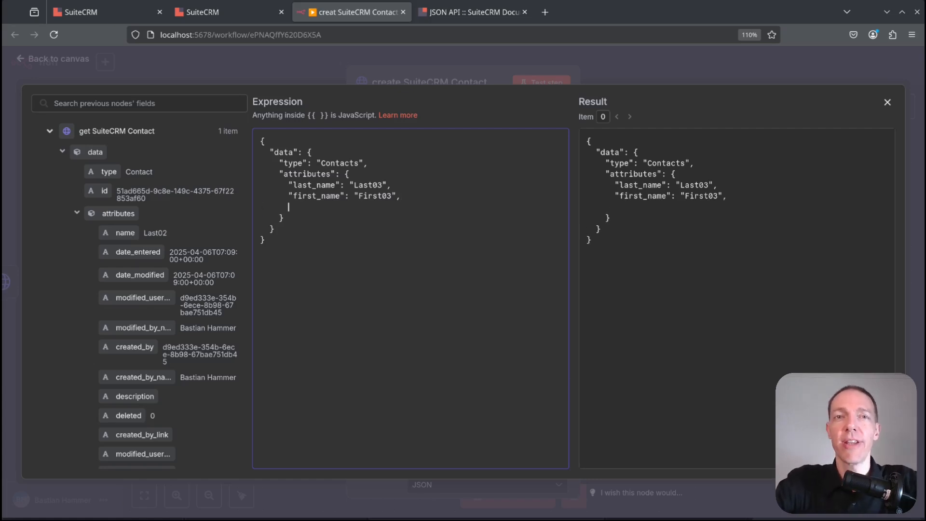
type("\"")
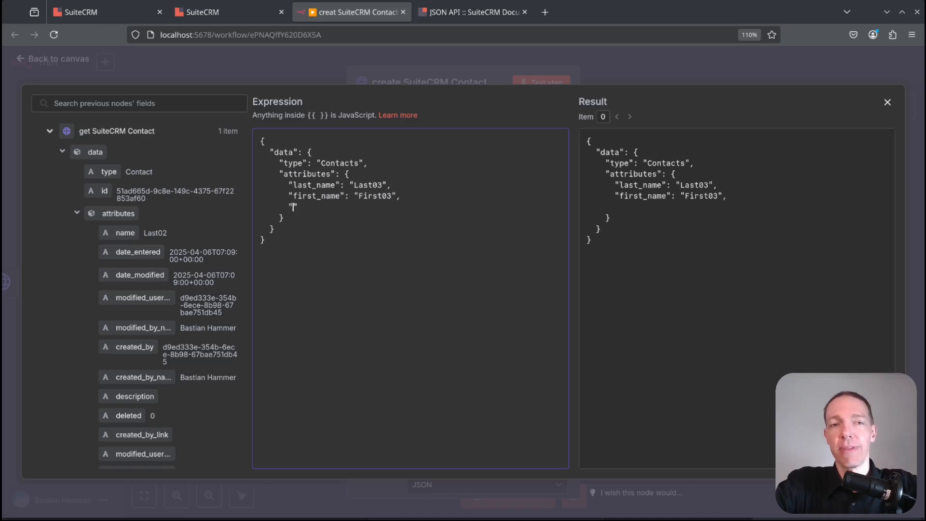
type("account_id\"")
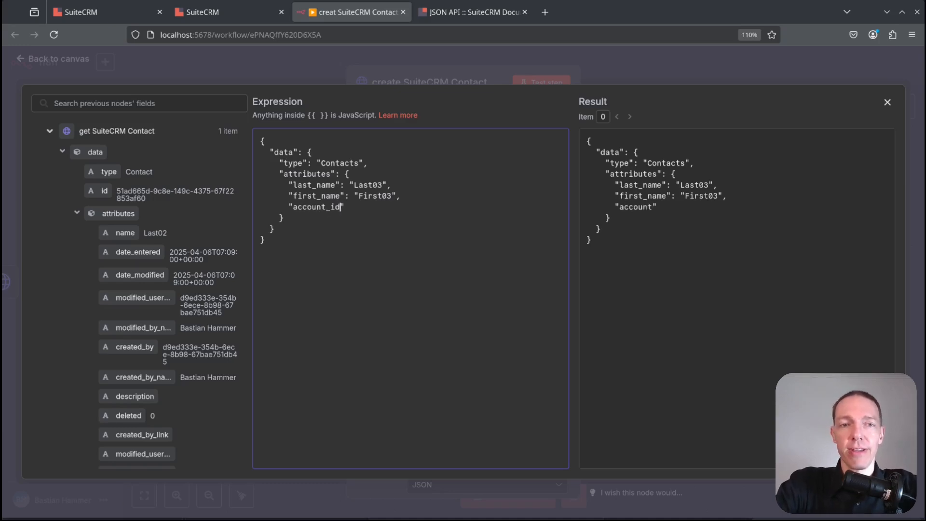
type(": ")
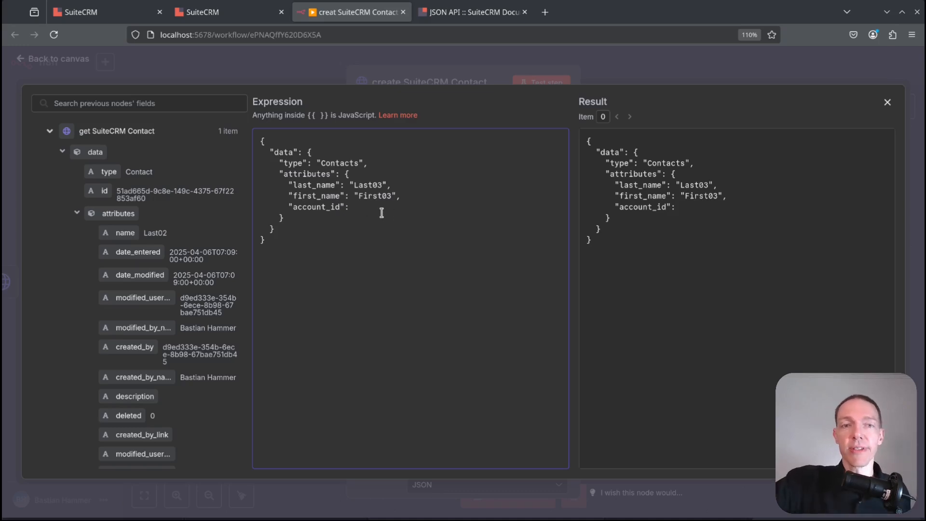
type("\"\"")
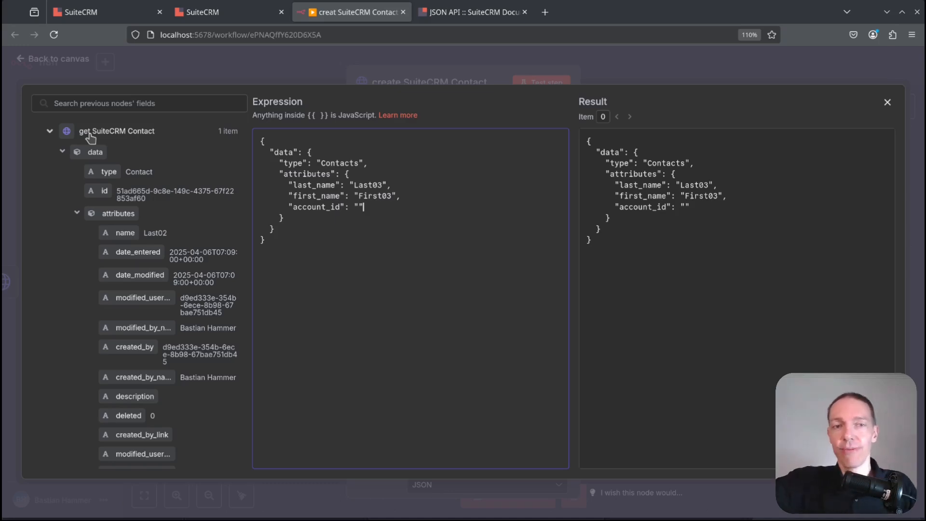
Step: Find account_id in the get SuiteCRM Contact data, map it between the empty account_id quotes, and close the expression editor
scroll(125, 217, "down", 6)
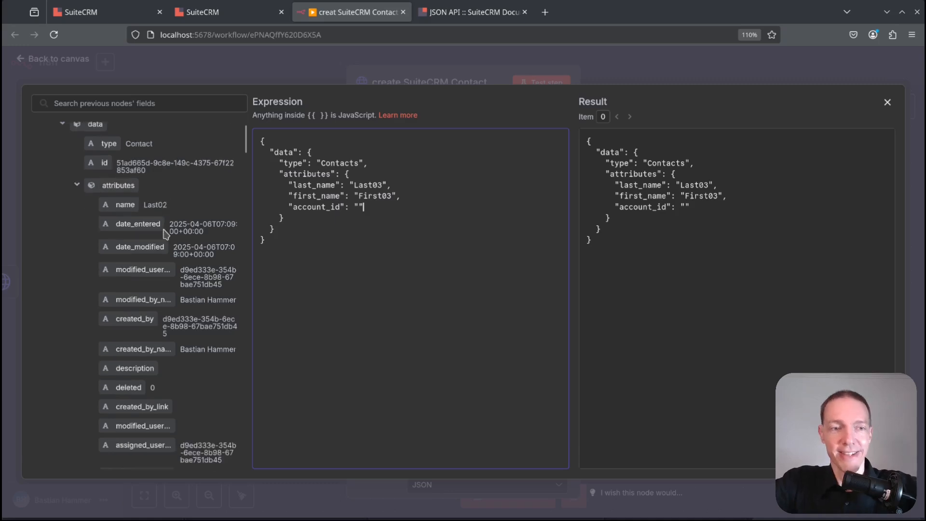
scroll(154, 225, "up", 6)
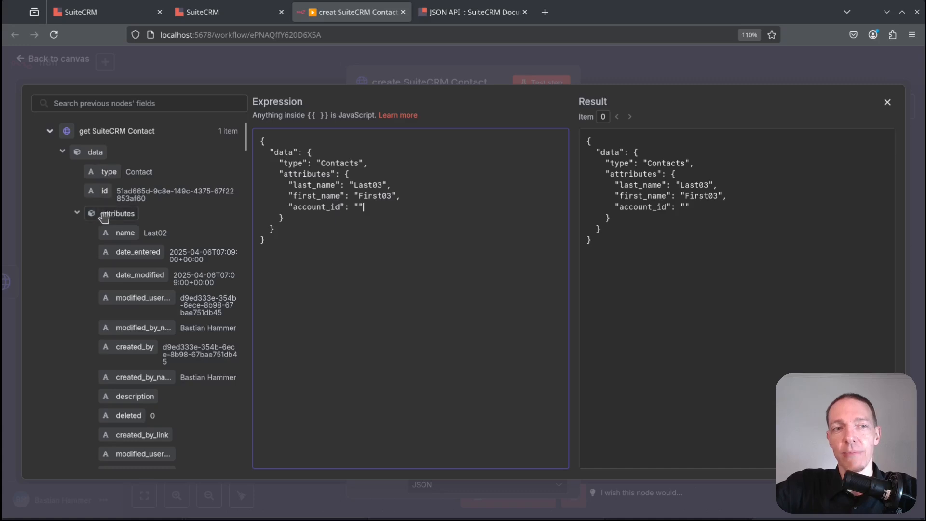
scroll(106, 217, "down", 6)
scroll(137, 246, "down", 7)
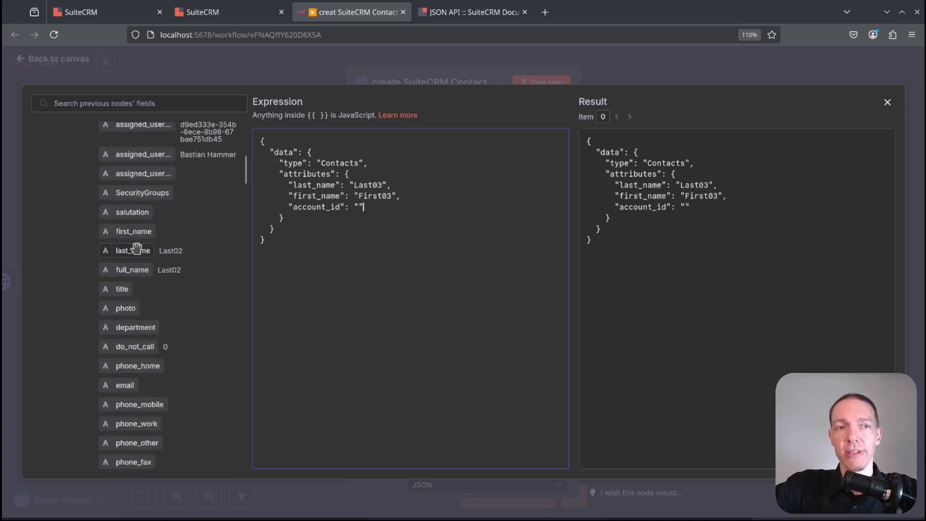
scroll(138, 248, "down", 9)
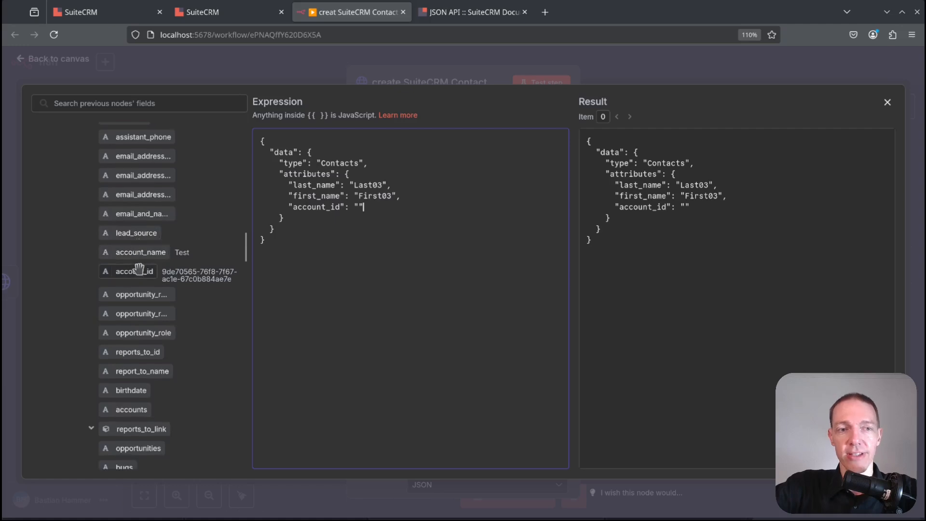
left_click(152, 106)
type("account_id")
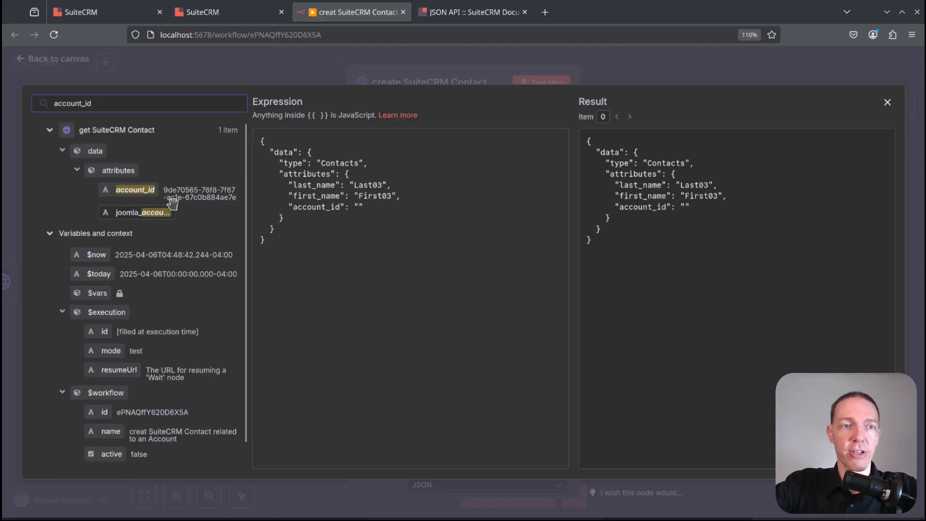
scroll(190, 201, "up", 1)
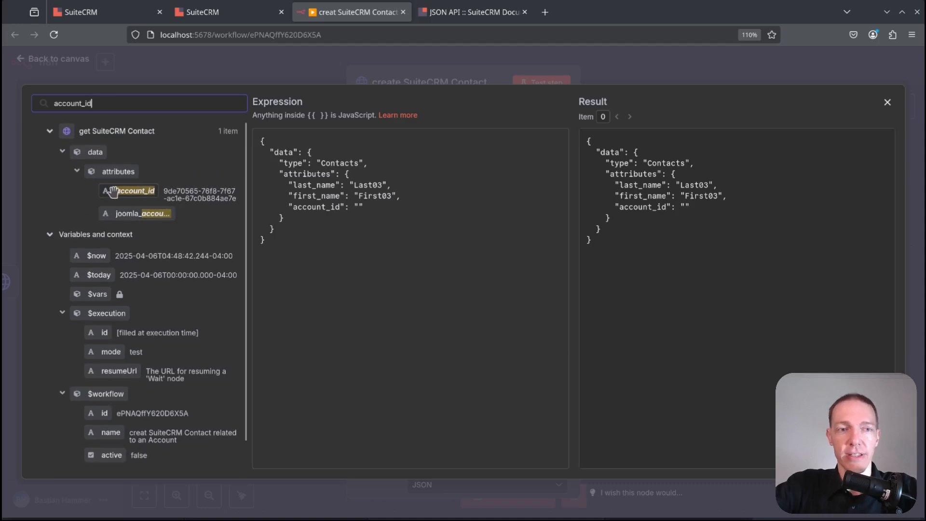
left_click_drag(104, 192, 358, 208)
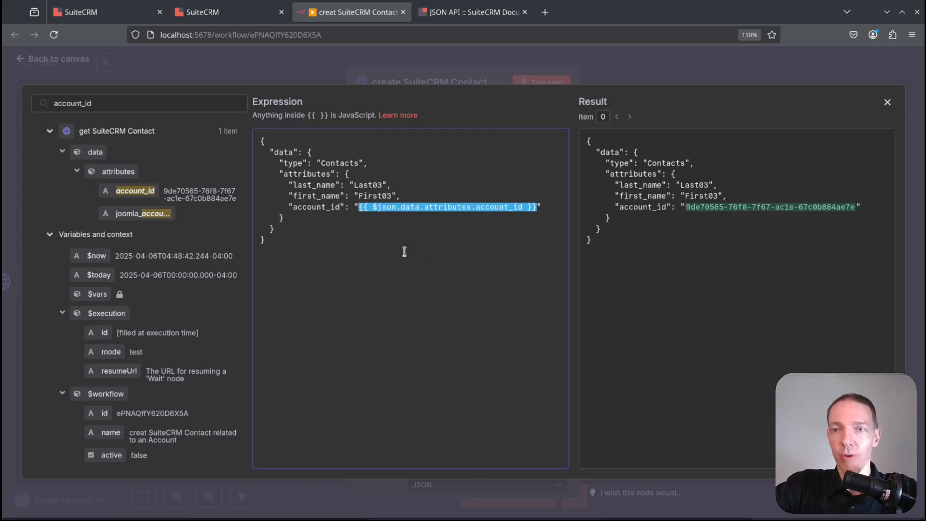
left_click_drag(690, 207, 826, 215)
left_click(826, 223)
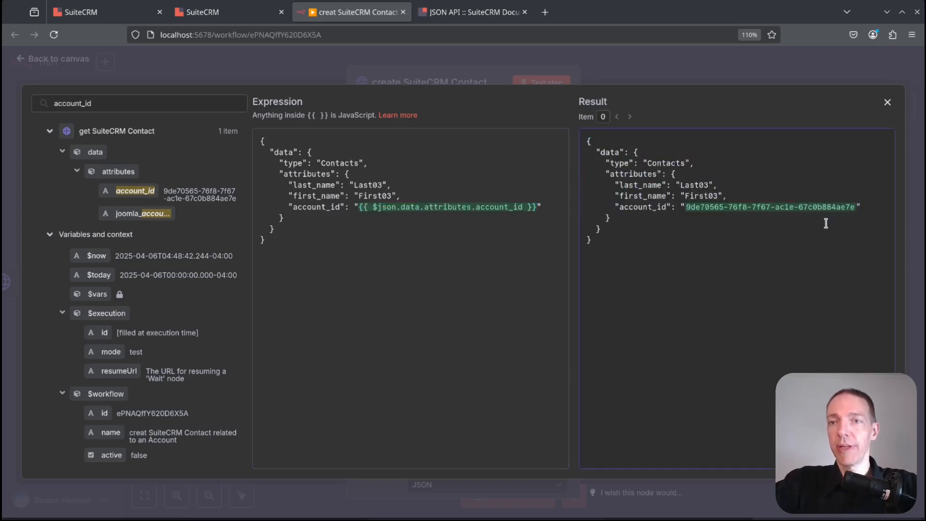
left_click(887, 103)
Step: Test the create SuiteCRM Contact node and review the returned contact data in its JSON output
scroll(492, 244, "down", 3)
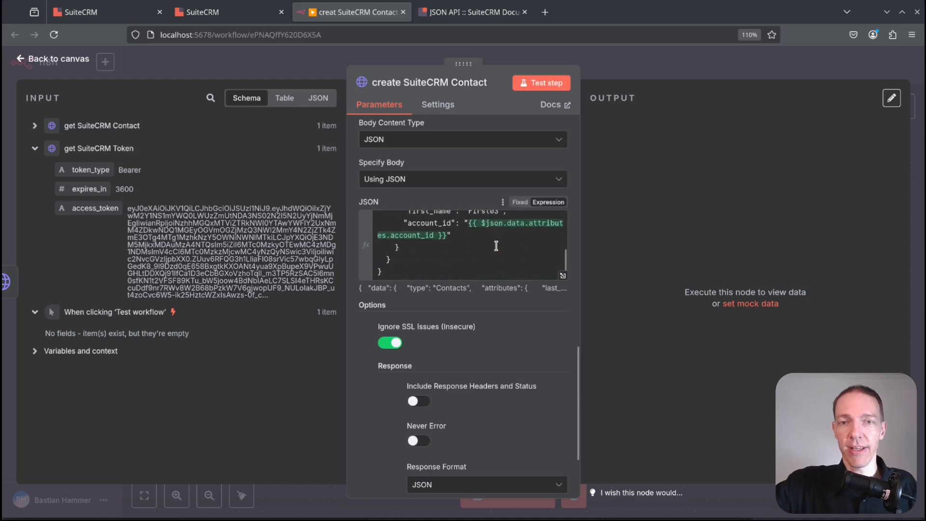
scroll(485, 323, "down", 3)
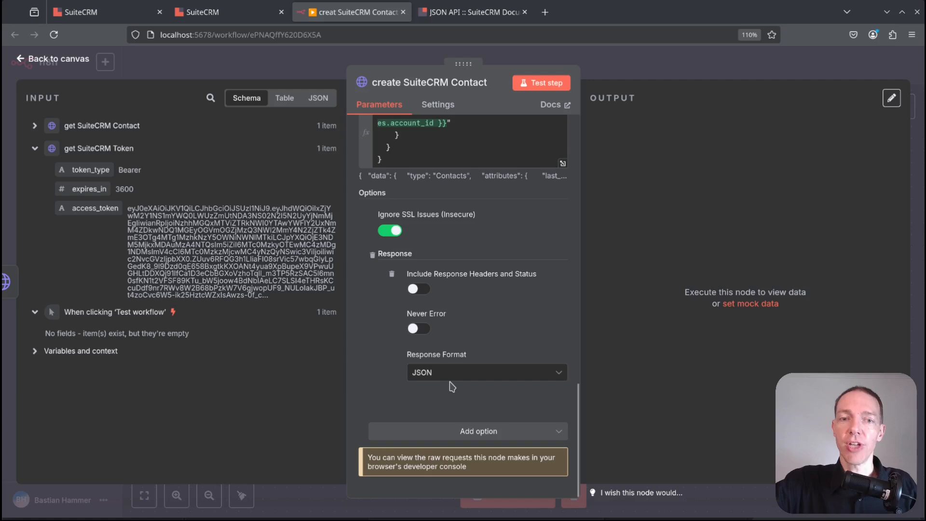
left_click(539, 89)
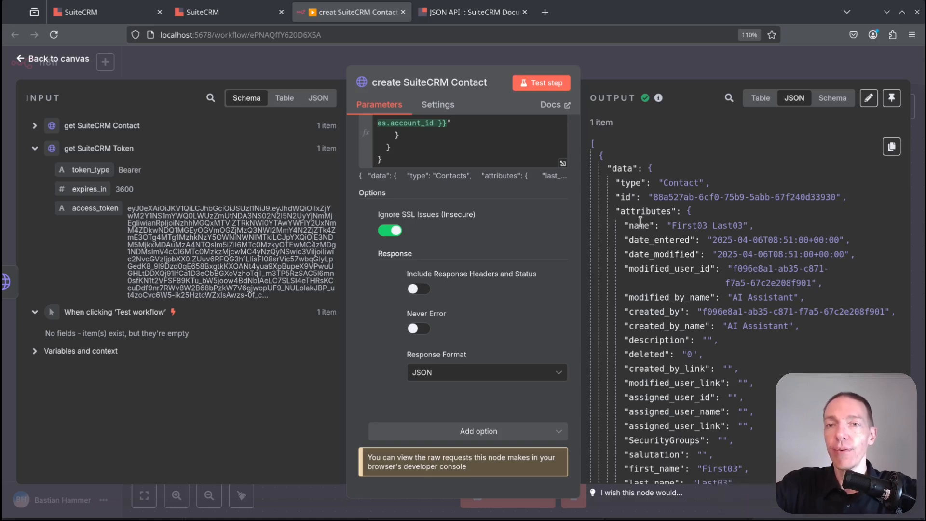
left_click_drag(652, 183, 726, 382)
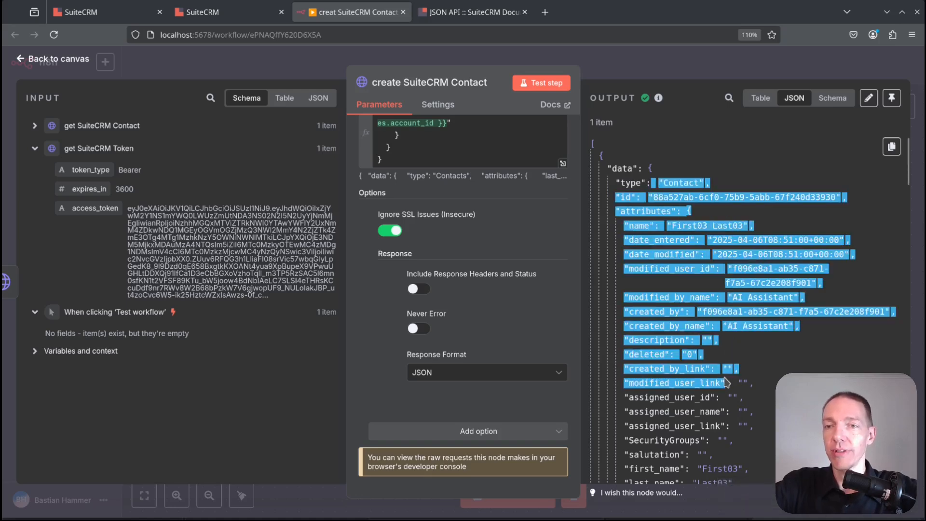
left_click(726, 383)
scroll(674, 345, "down", 10)
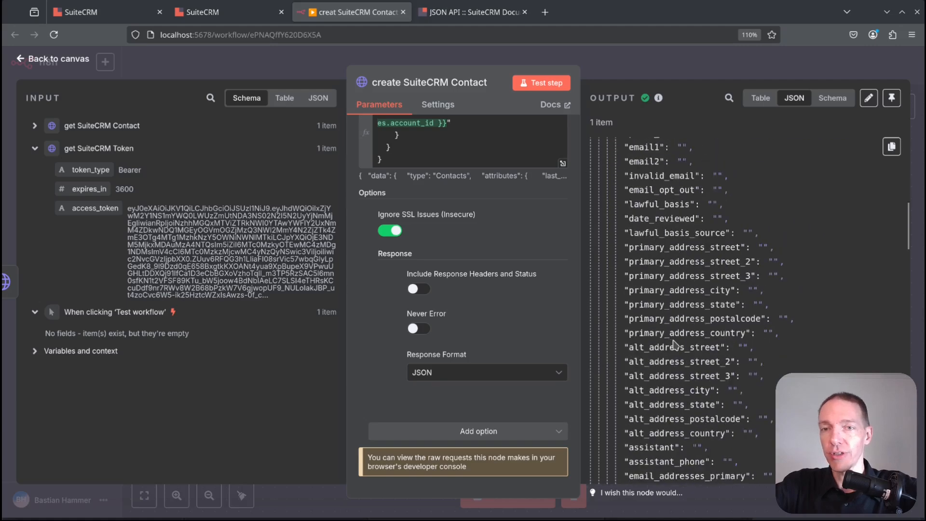
scroll(680, 338, "up", 10)
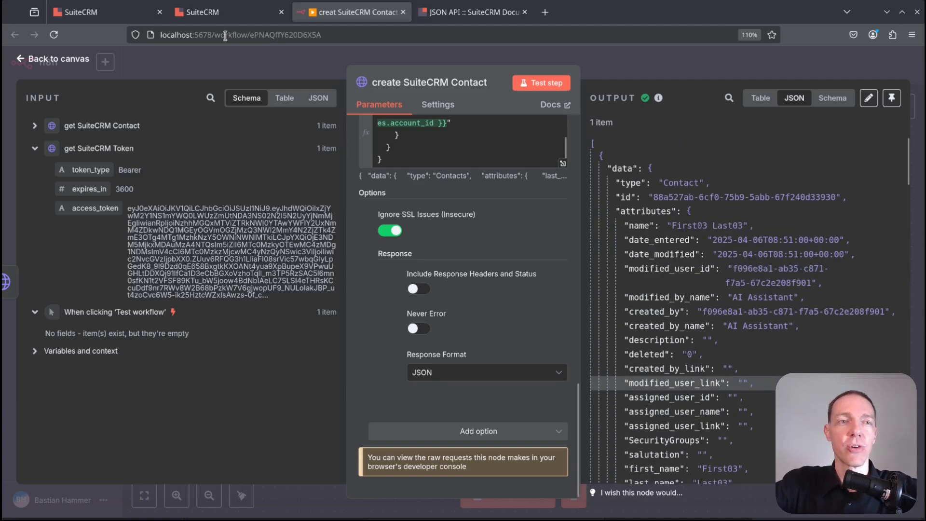
Step: Switch to SuiteCRM, close the Last02 contact page and reload the Test account record
left_click(224, 14)
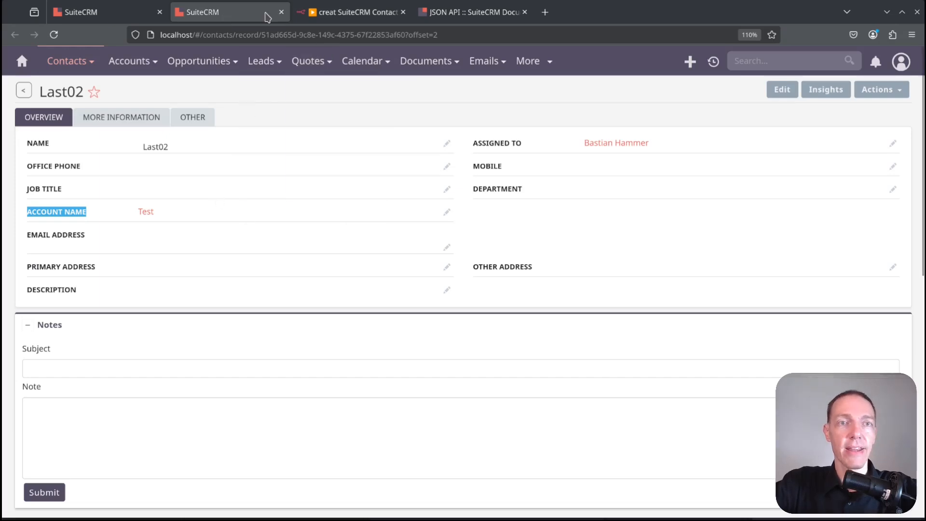
left_click(282, 12)
left_click(97, 13)
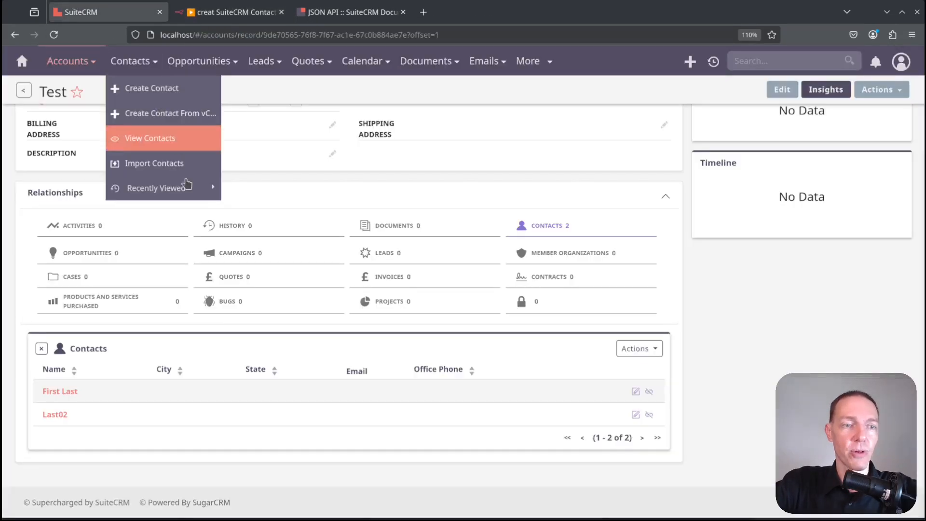
key("F5")
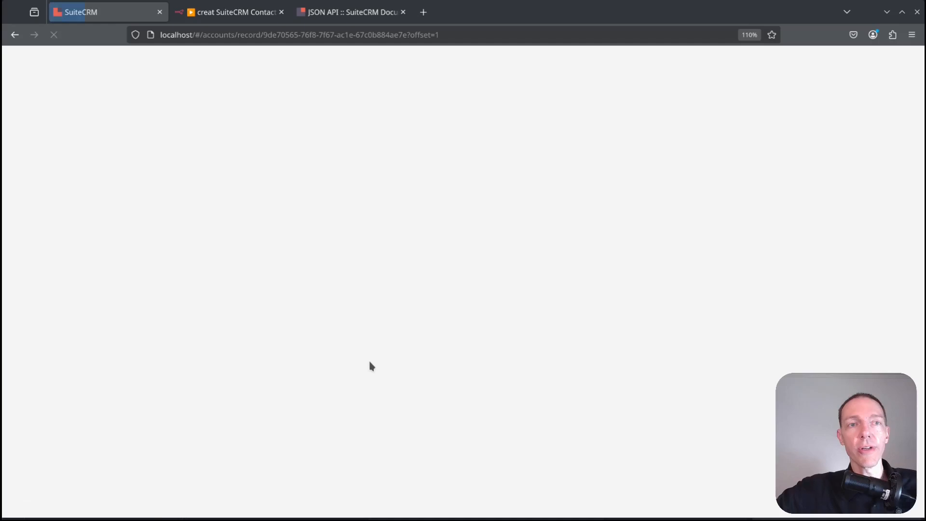